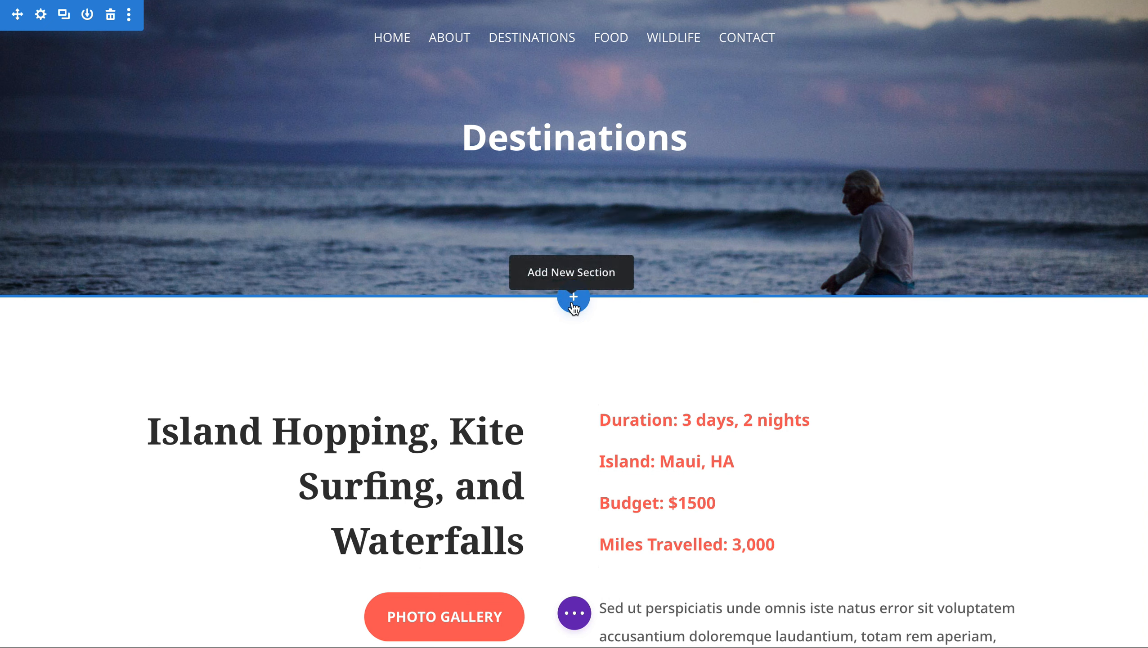
Add a new regular section below the Destinations header and give it a row with four equal columns
click(573, 300)
click(472, 413)
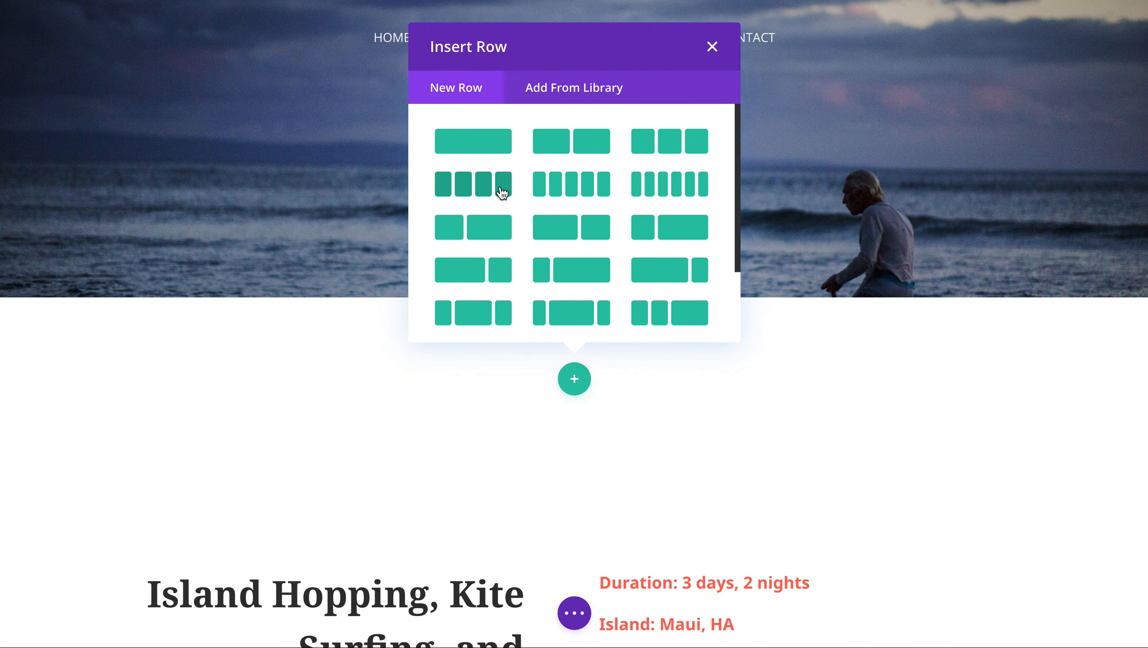
click(502, 190)
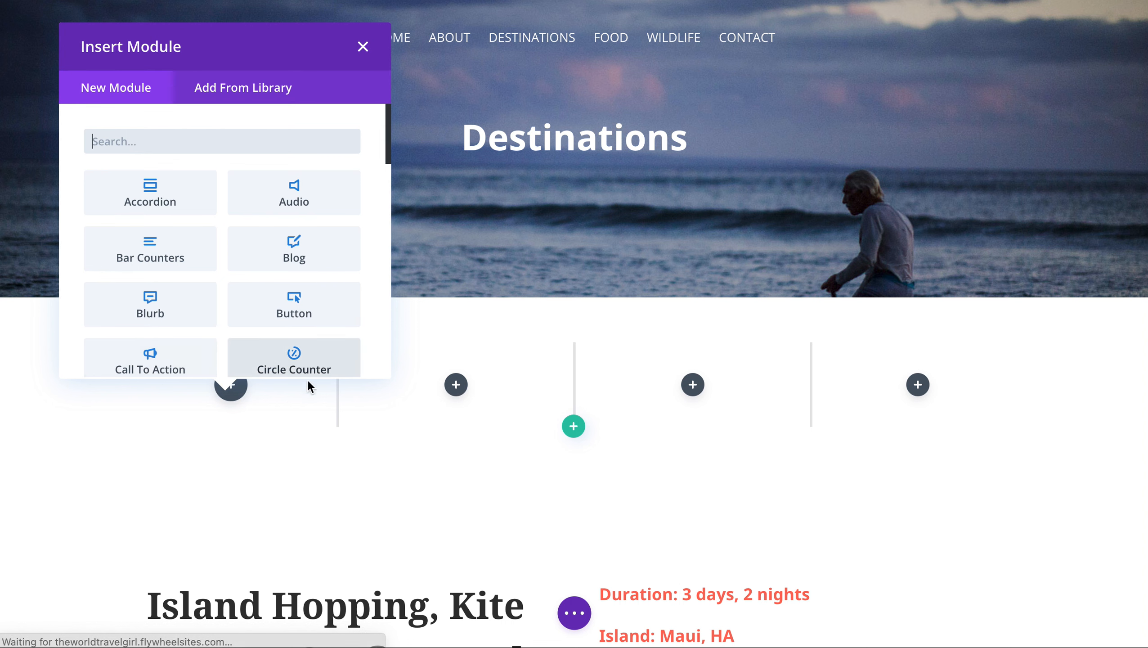
Add a Blurb module to the new row's first column and set its title to "Asia"
scroll(240, 335, down, 5)
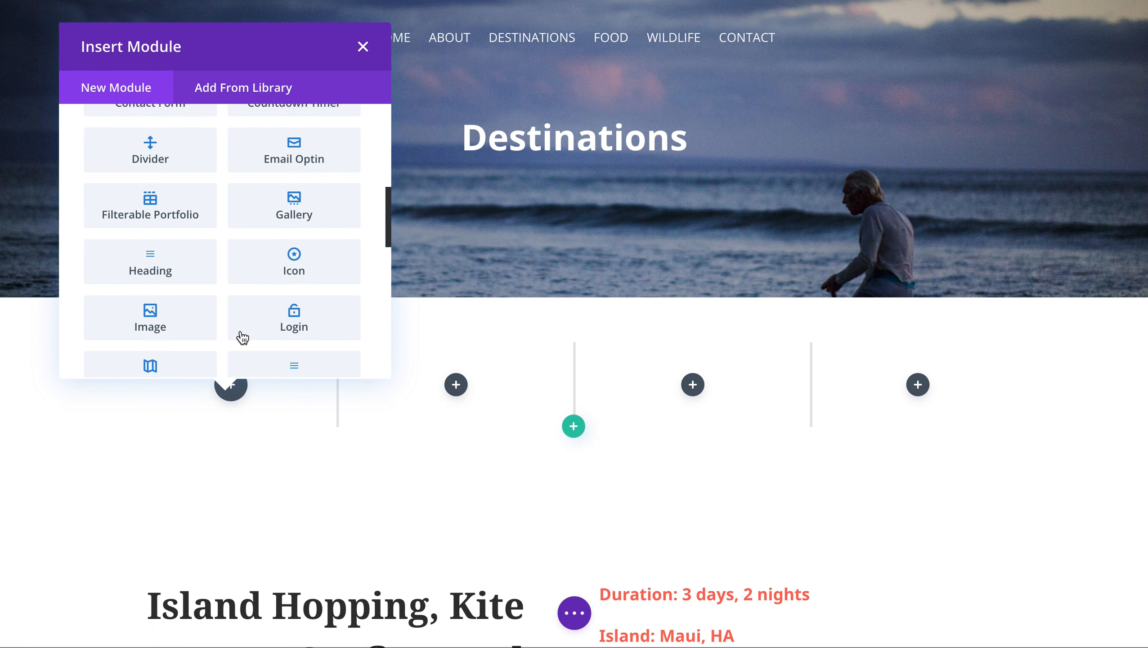
scroll(243, 336, up, 4)
scroll(199, 282, up, 1)
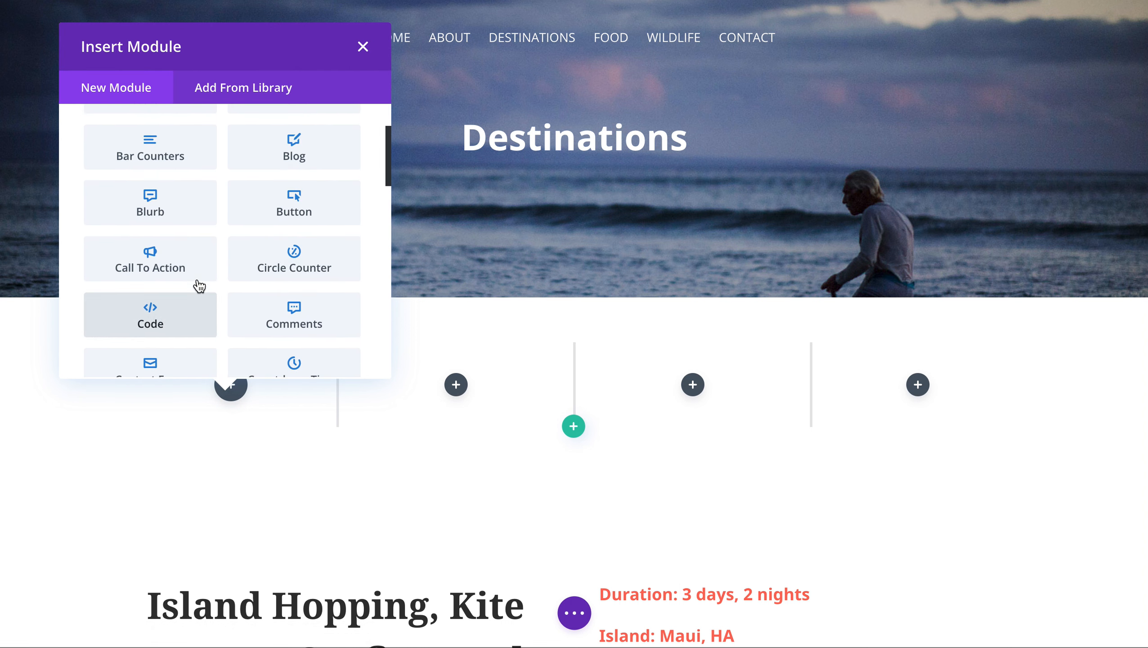
click(182, 226)
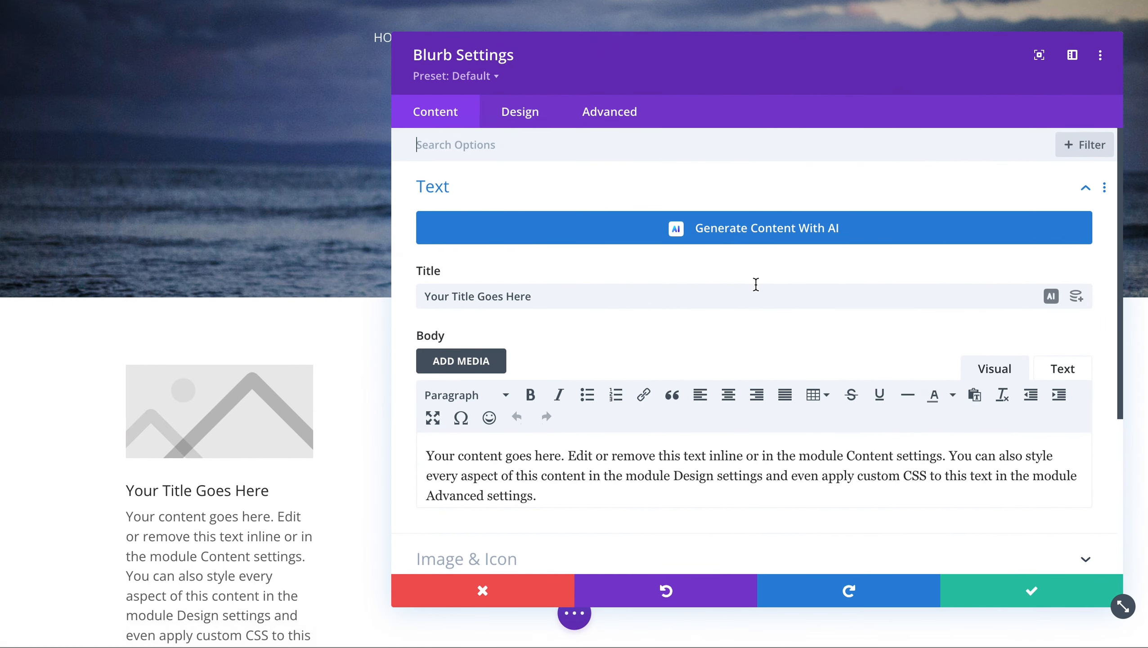
triple_click(553, 299)
text(A)
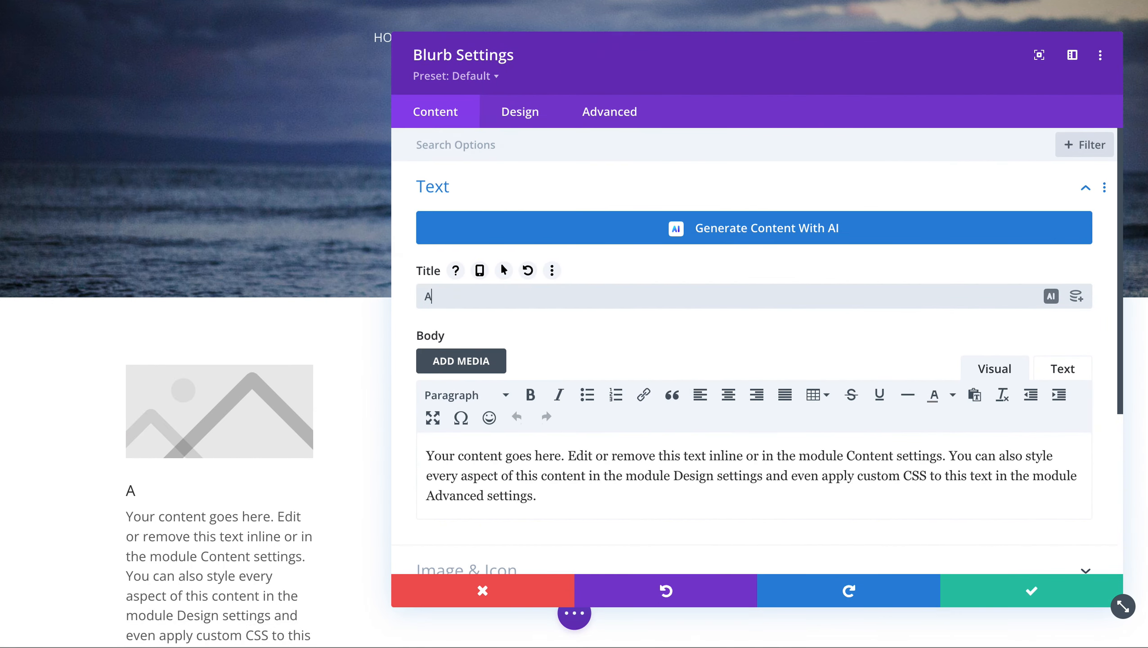
text(sia)
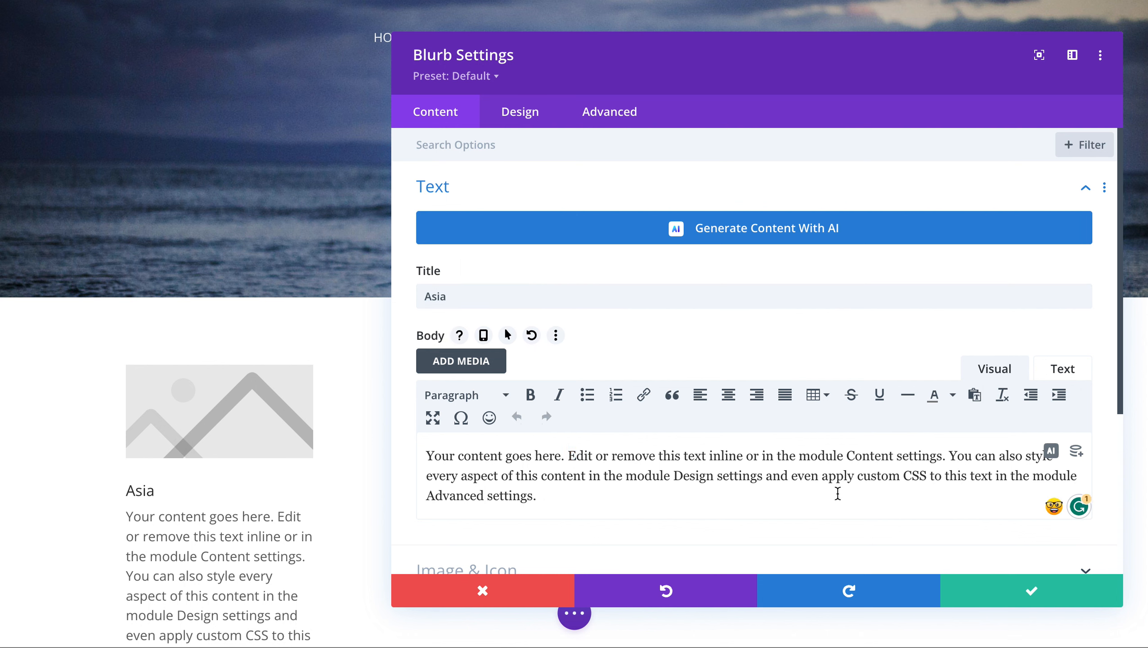
Set the font weight of the Asia blurb's title to Bold in its design settings
click(519, 112)
click(456, 285)
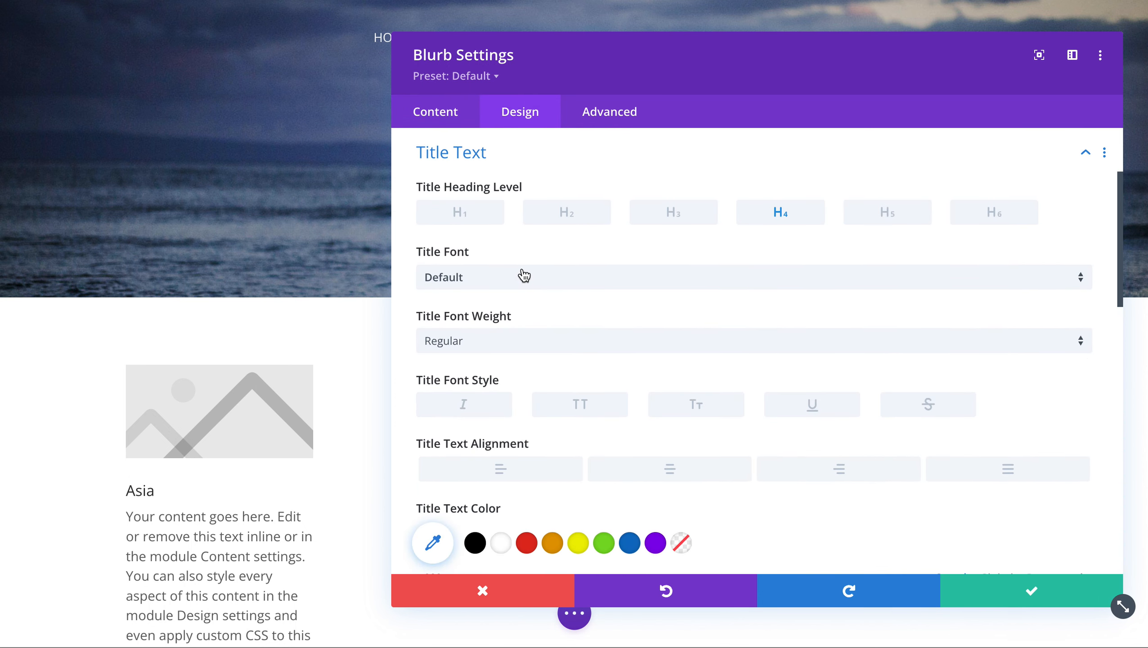
click(559, 343)
click(557, 418)
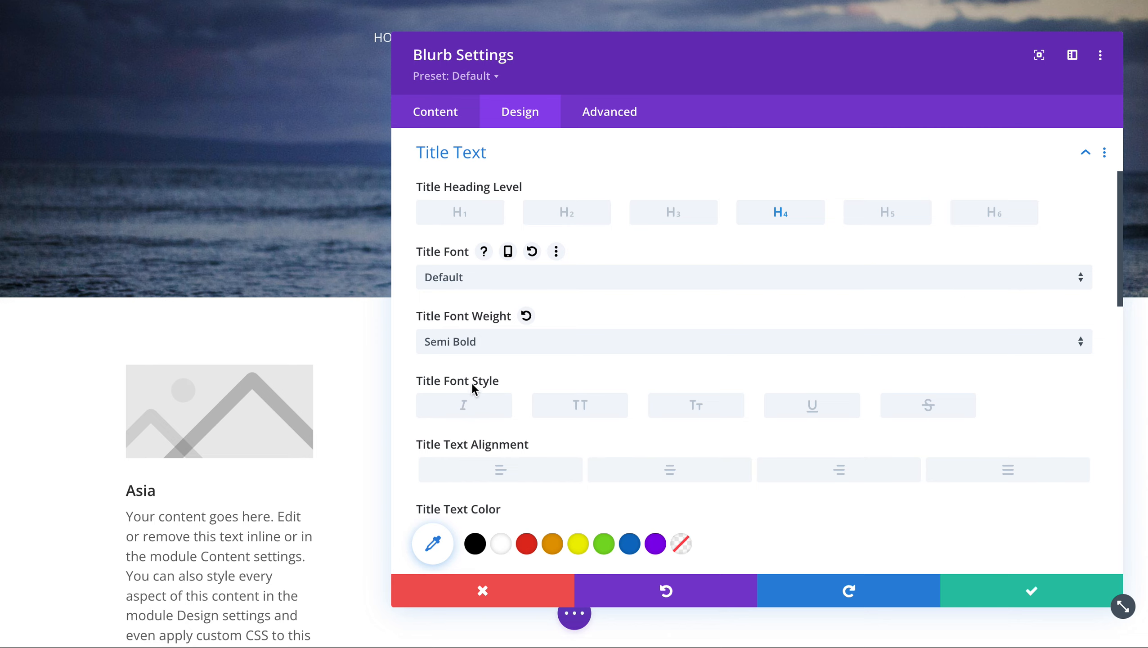
click(476, 341)
click(490, 437)
Style the Asia blurb's title as blue, centred text with a size of 33px
scroll(599, 463, down, 2)
click(629, 489)
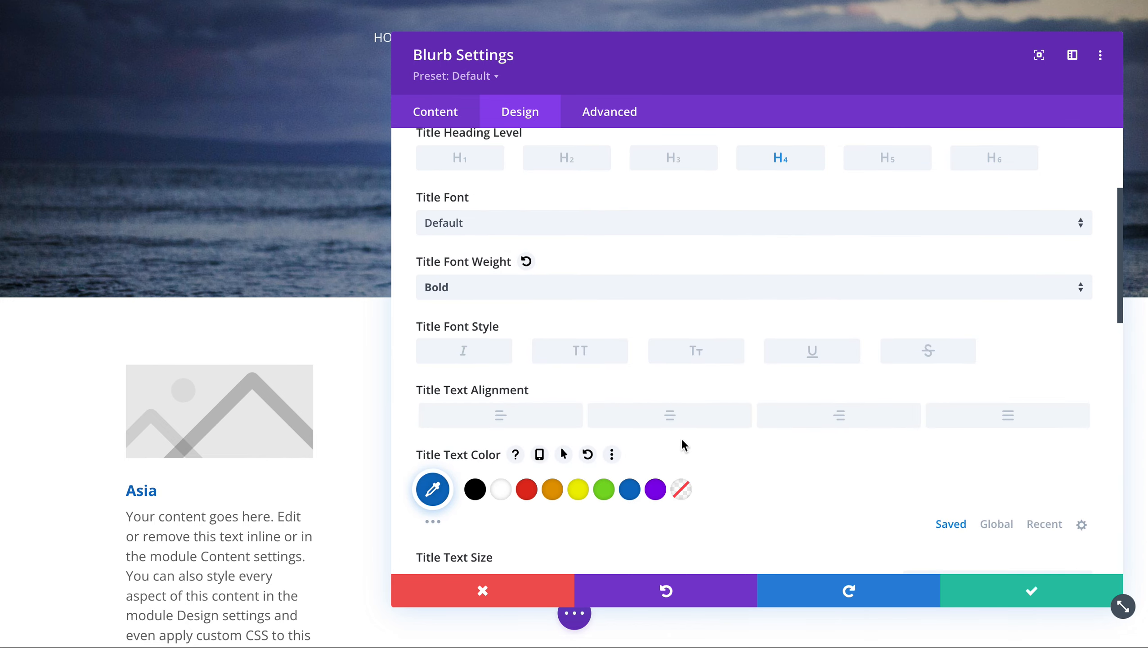
click(685, 421)
scroll(686, 422, down, 1)
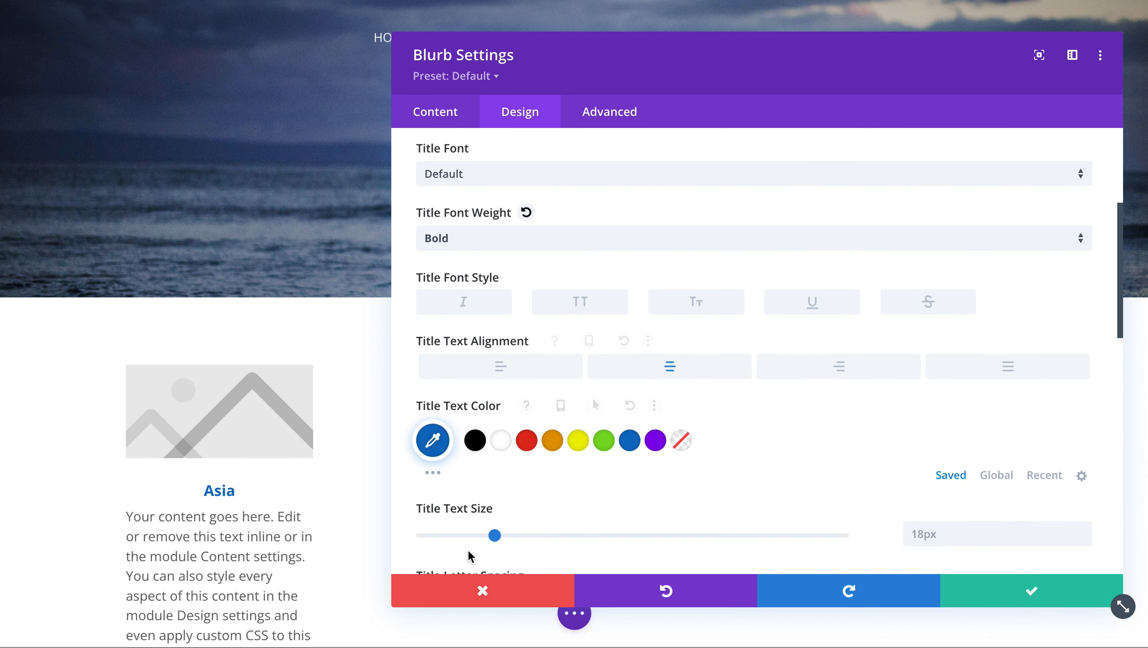
drag(494, 536, 558, 539)
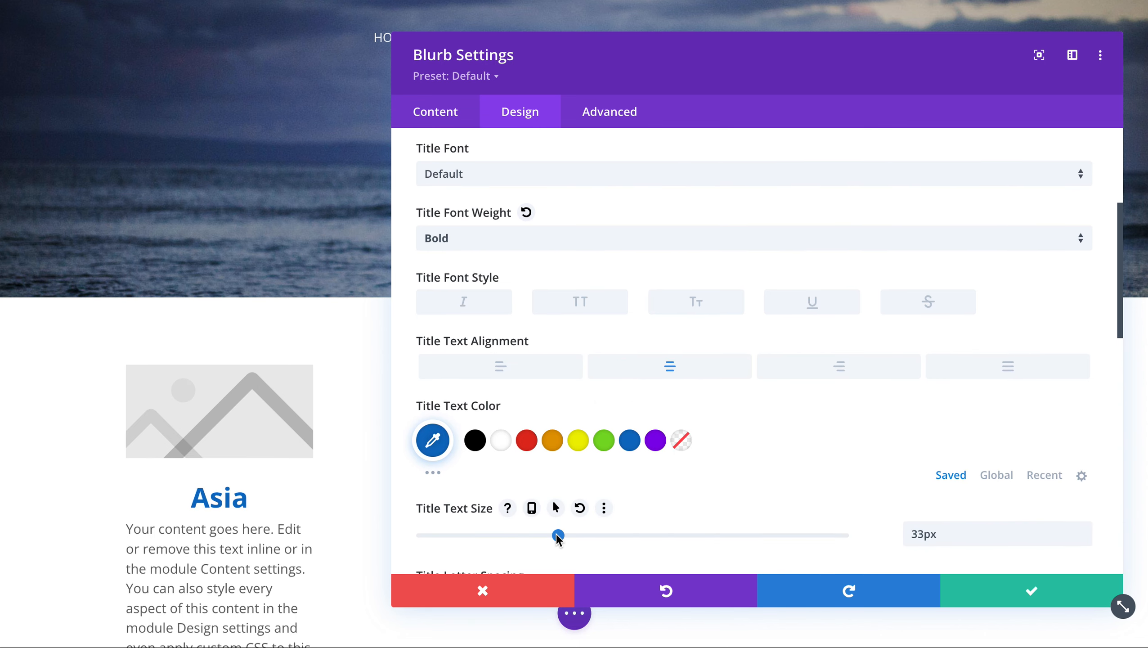
Start an AI-generated image for the Asia blurb, keeping the Photo style, and describe it as "map of Asia"
click(451, 118)
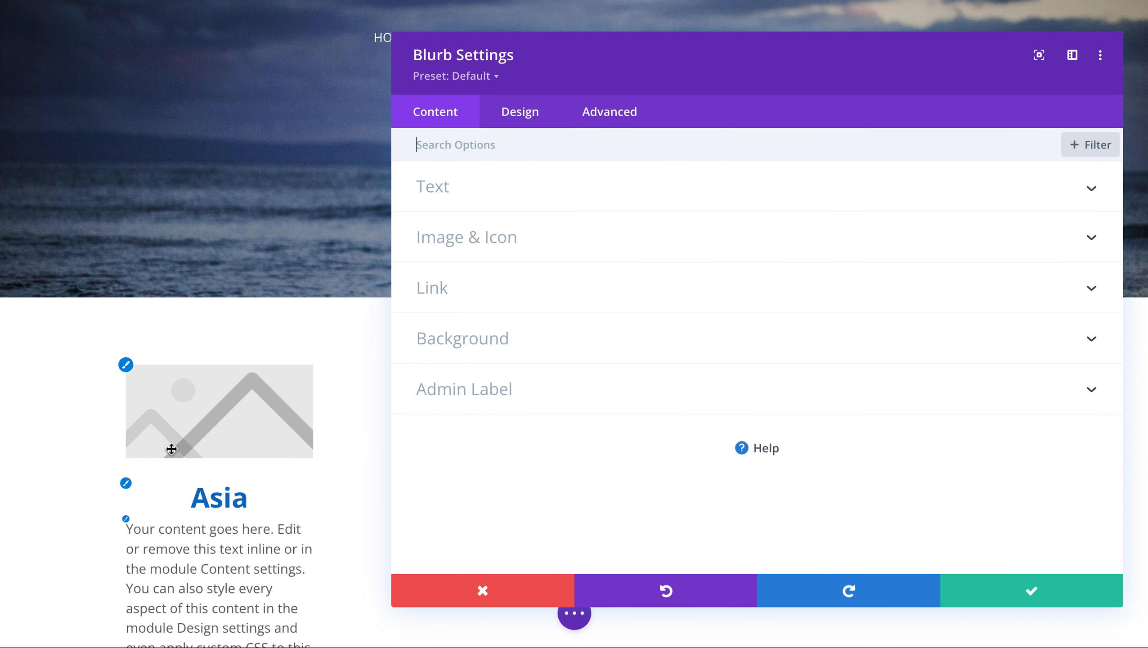
click(480, 233)
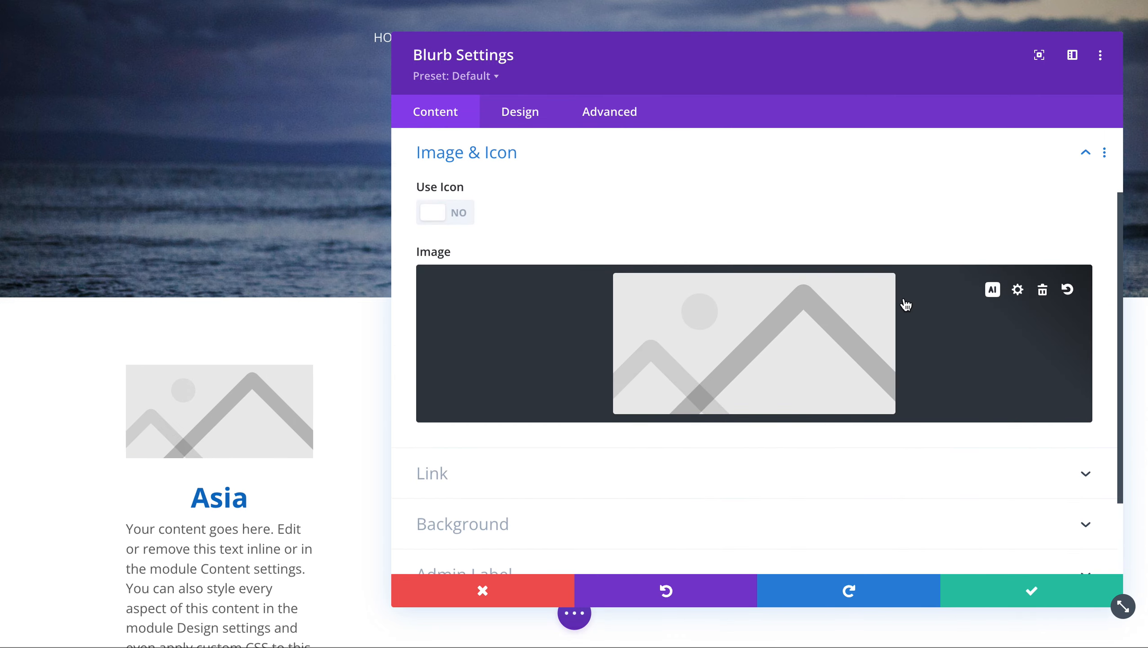
click(993, 290)
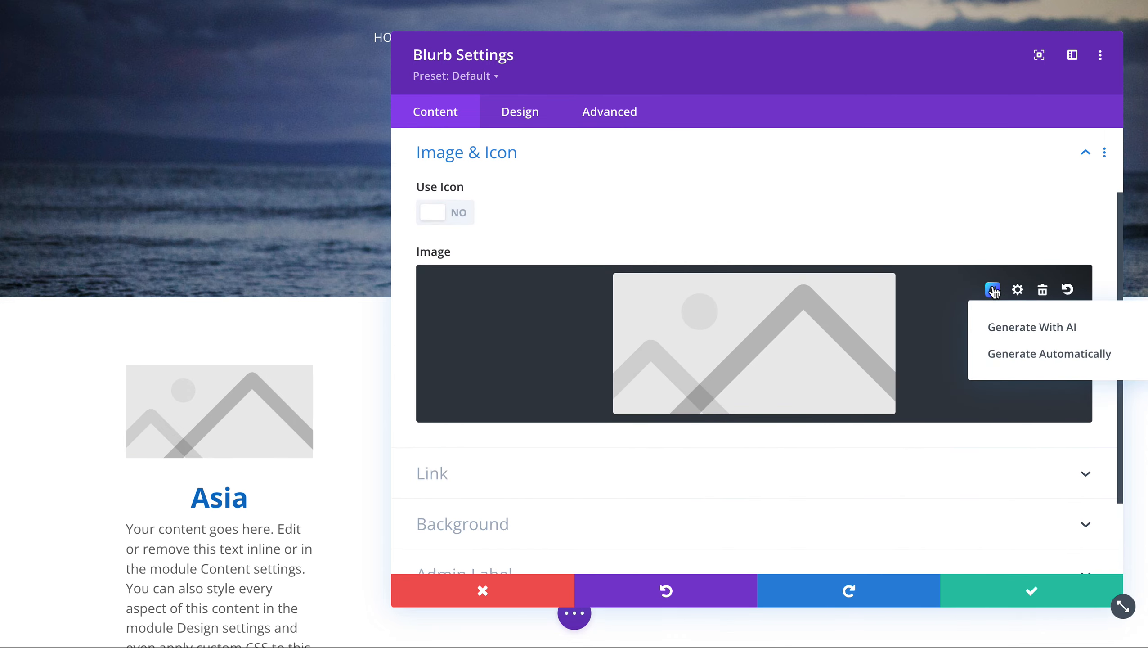
click(1014, 326)
click(388, 221)
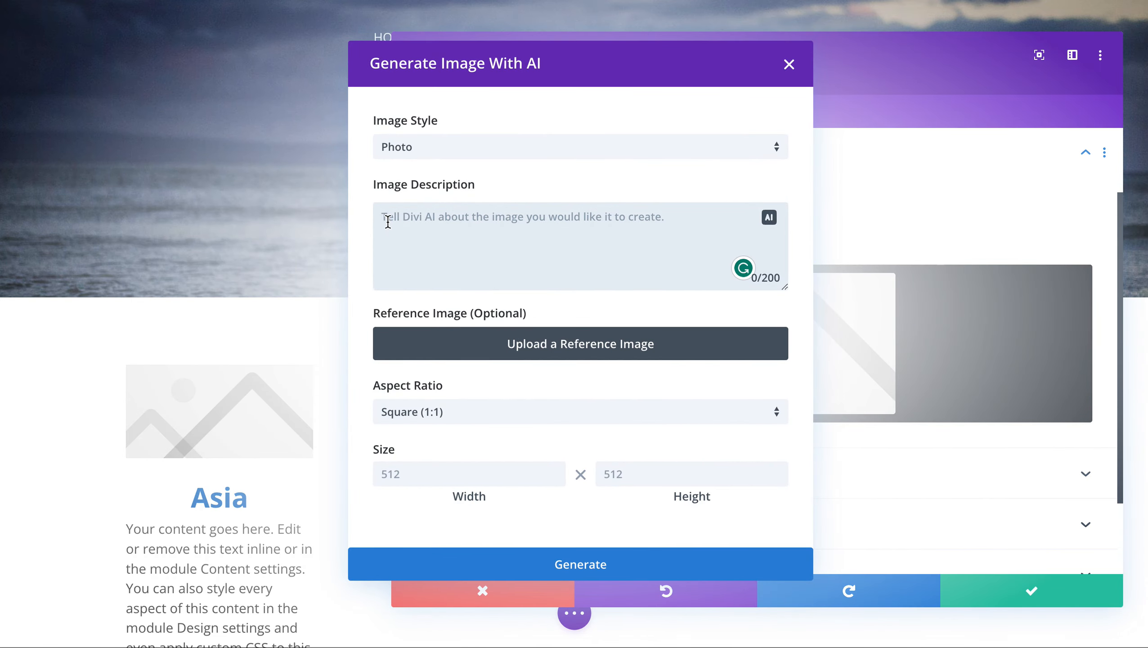
click(414, 158)
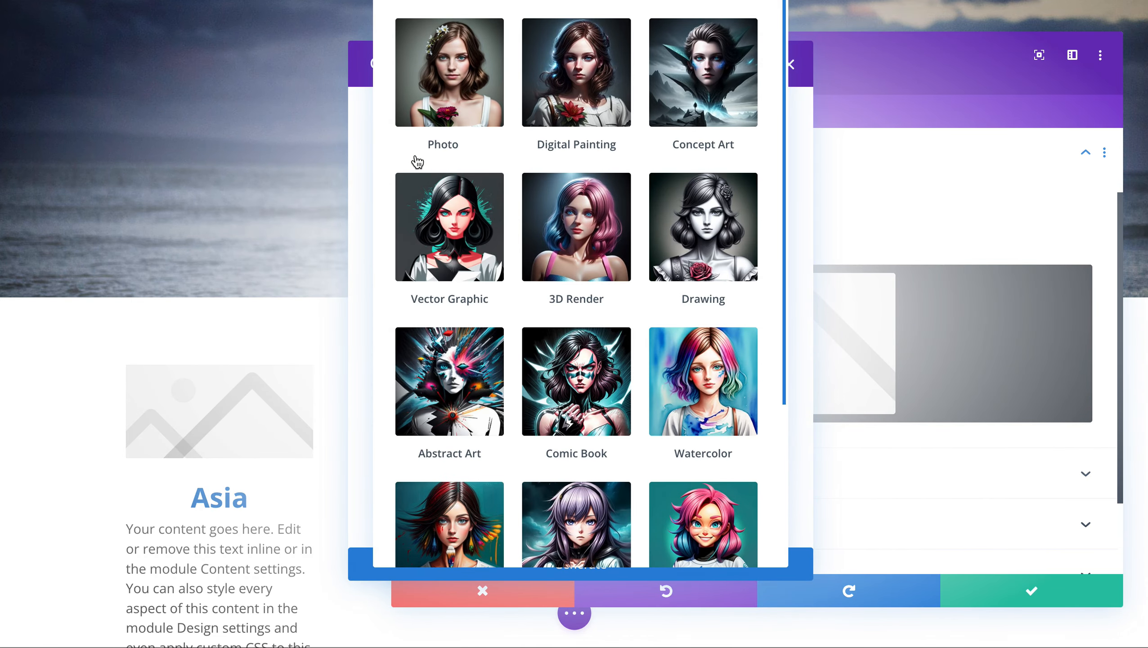
click(357, 218)
click(436, 241)
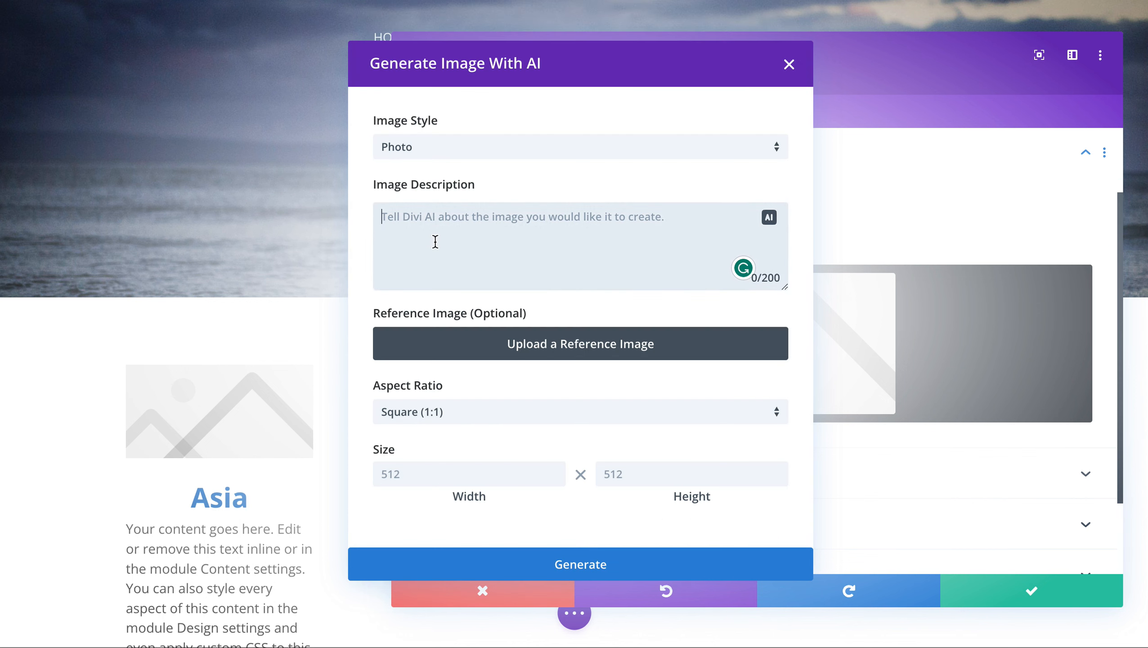
text(map of Asia)
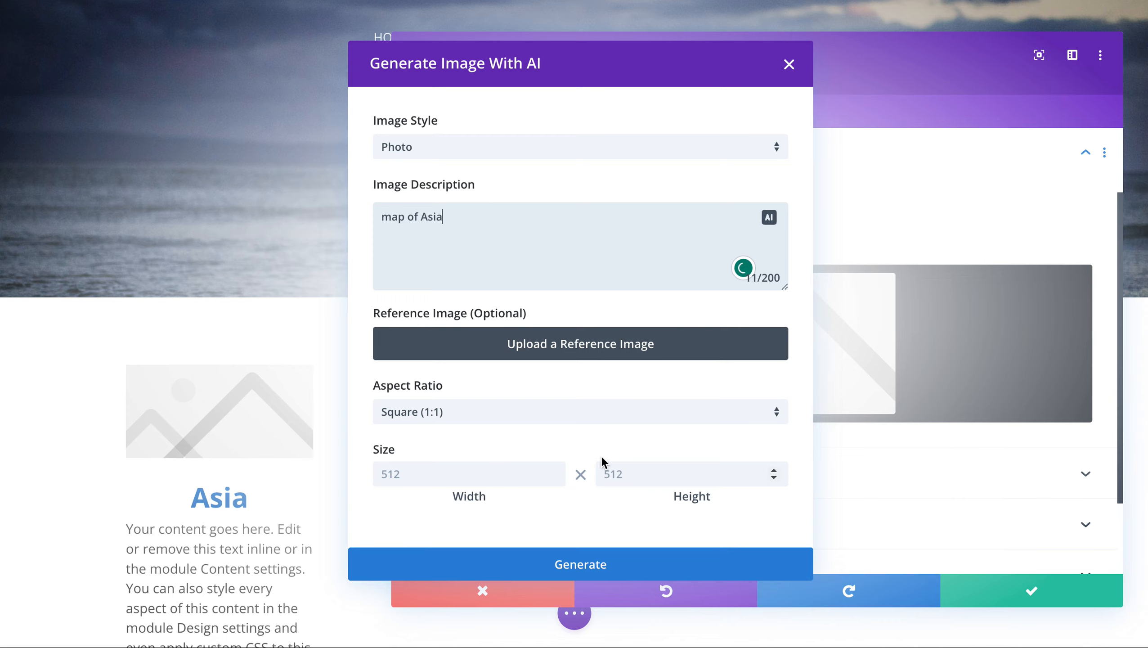
Keep the square aspect ratio, set the image size to 525 by 525 and generate the images
click(545, 426)
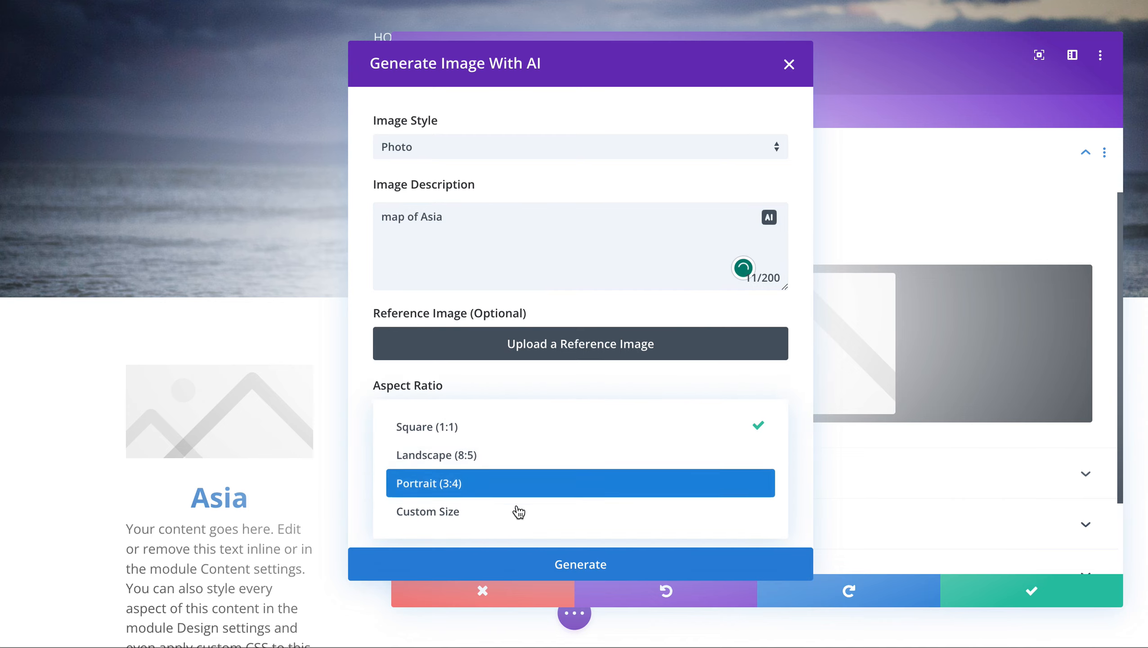
click(536, 386)
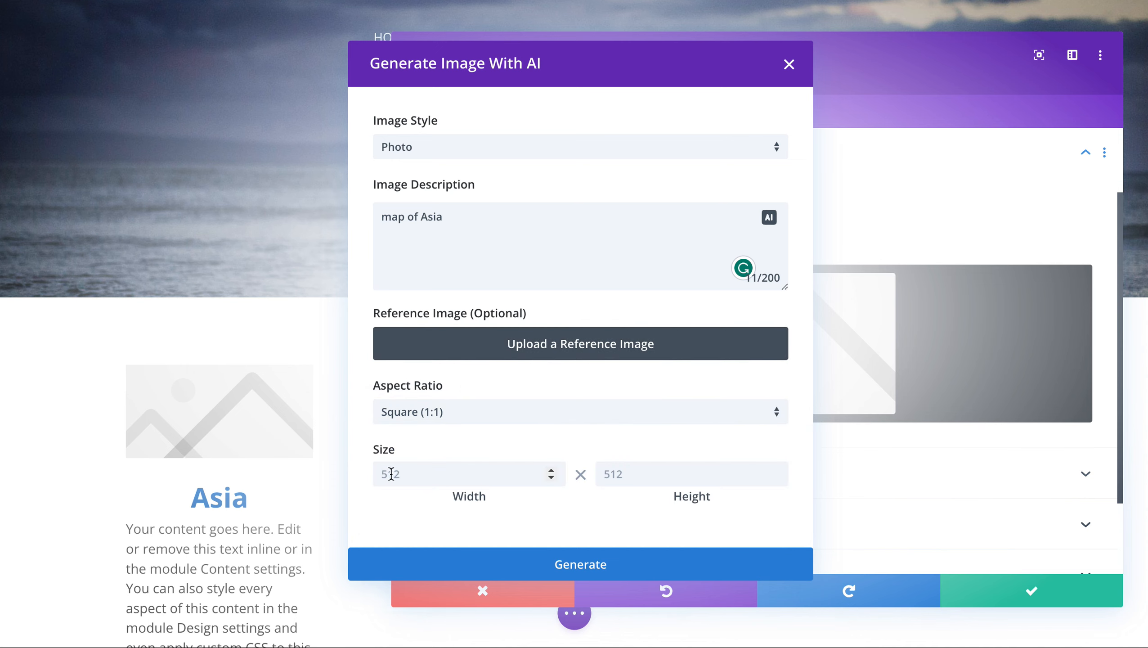
click(408, 473)
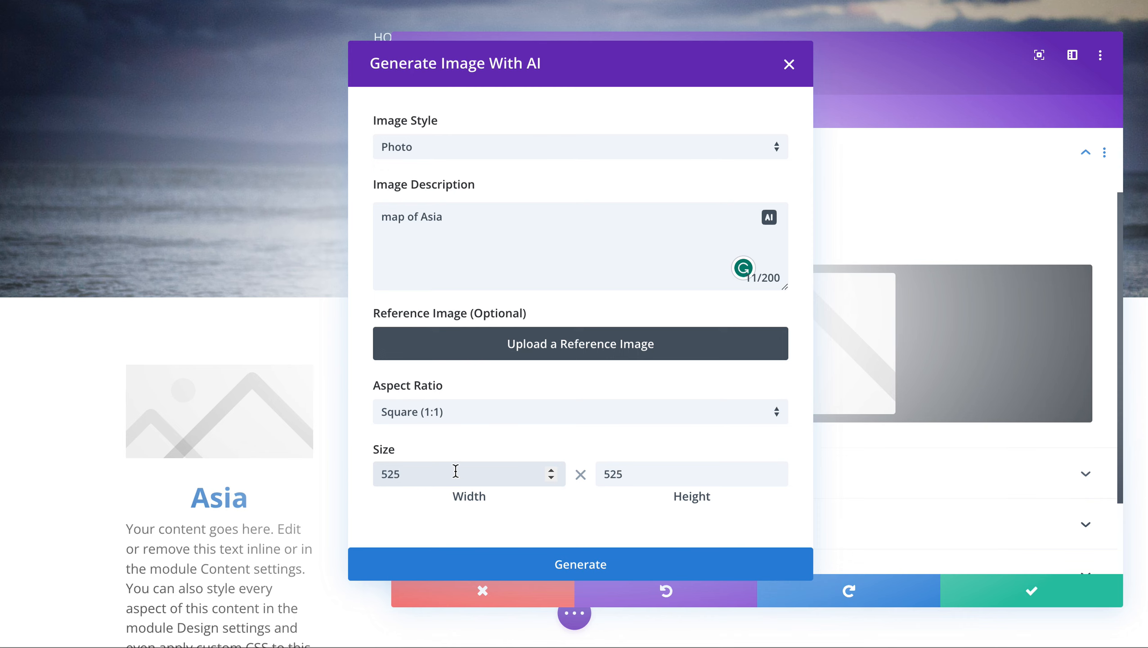
click(572, 565)
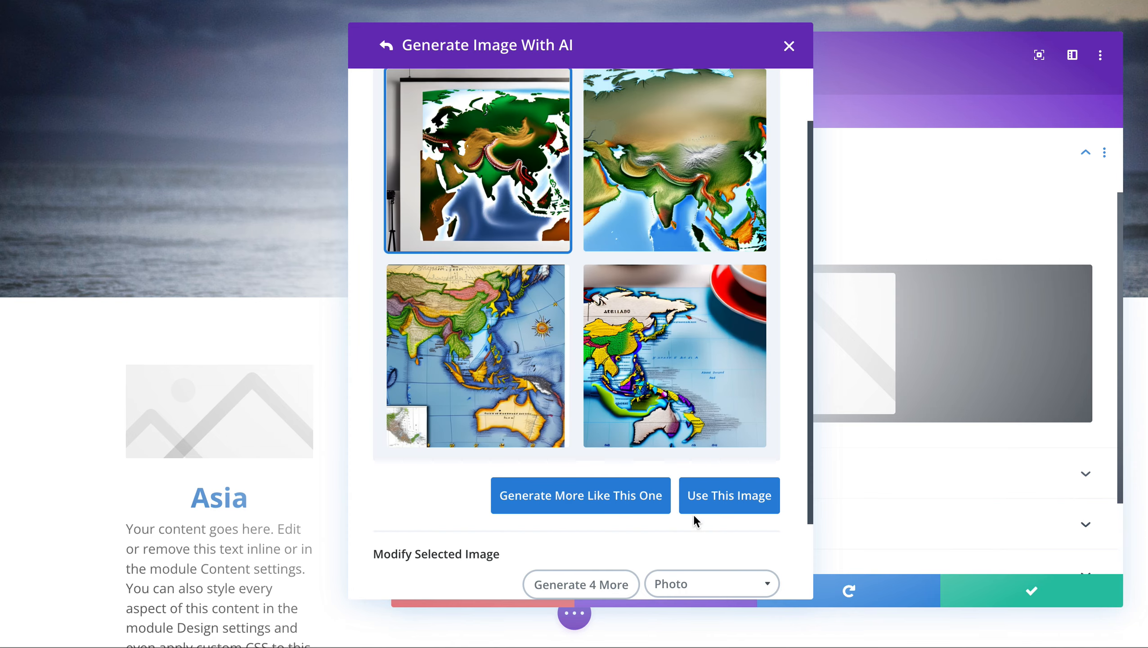
Generate four more variations of the Asia map and compare them with the first set of images
click(627, 590)
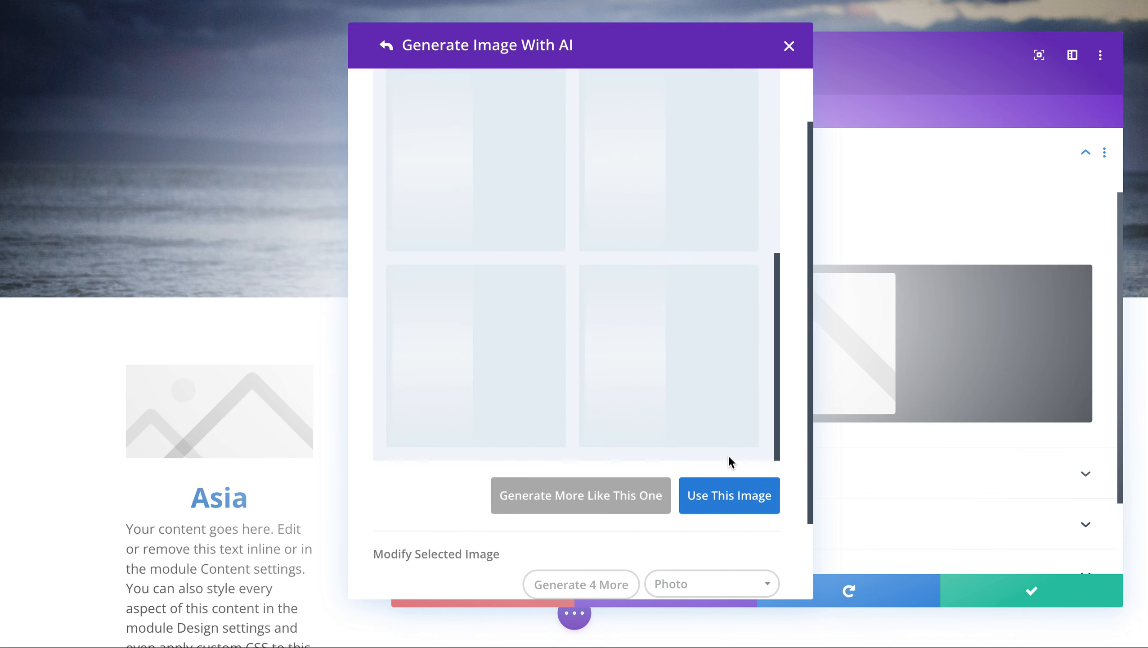
scroll(730, 462, up, 6)
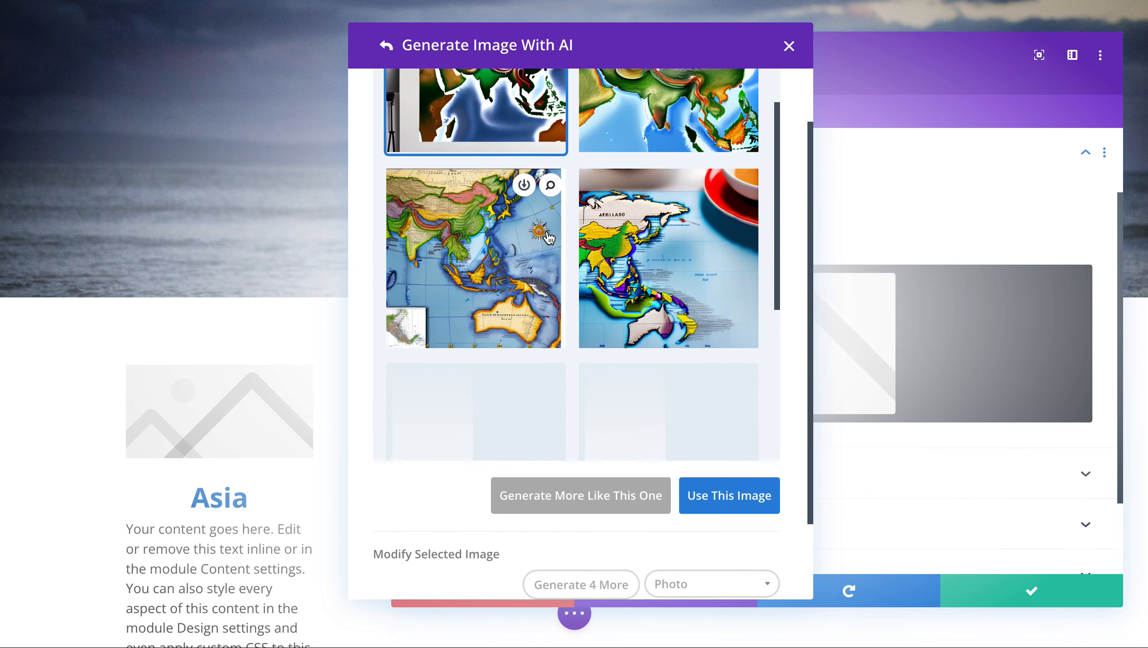
scroll(546, 175, up, 1)
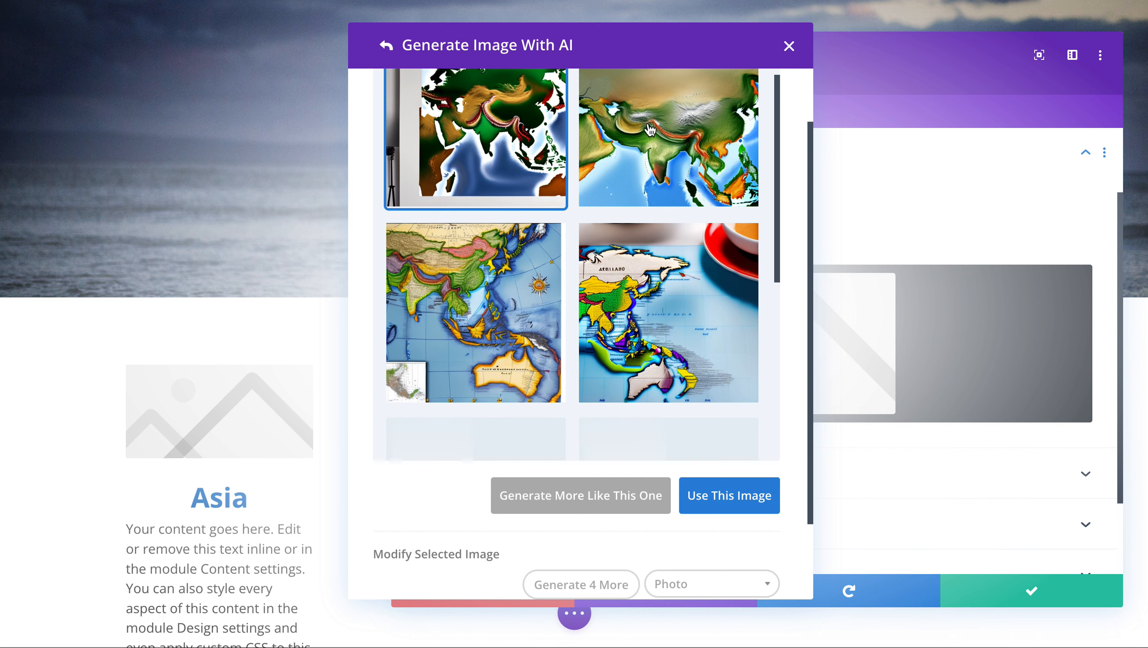
scroll(650, 130, down, 3)
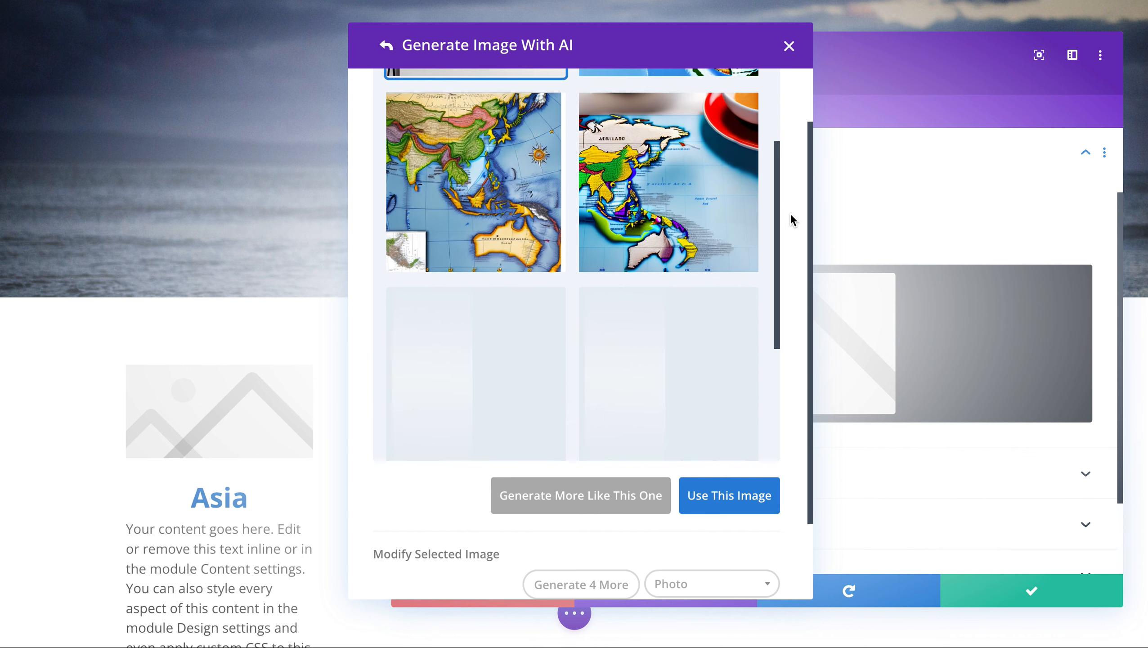
mouse_move(728, 188)
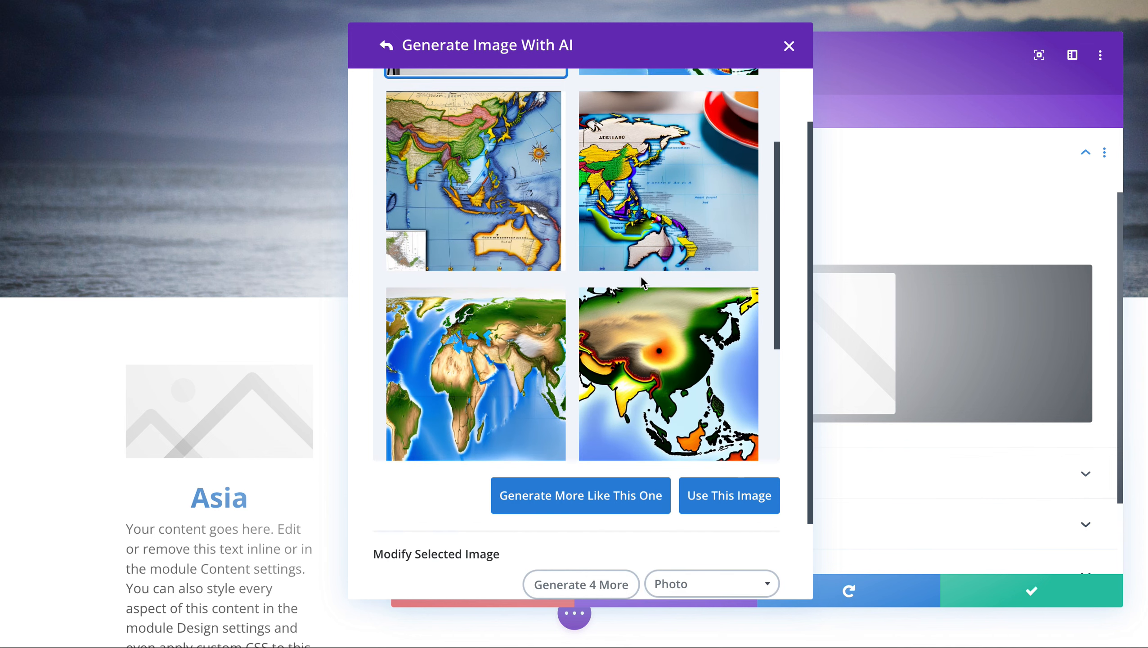
scroll(640, 275, down, 5)
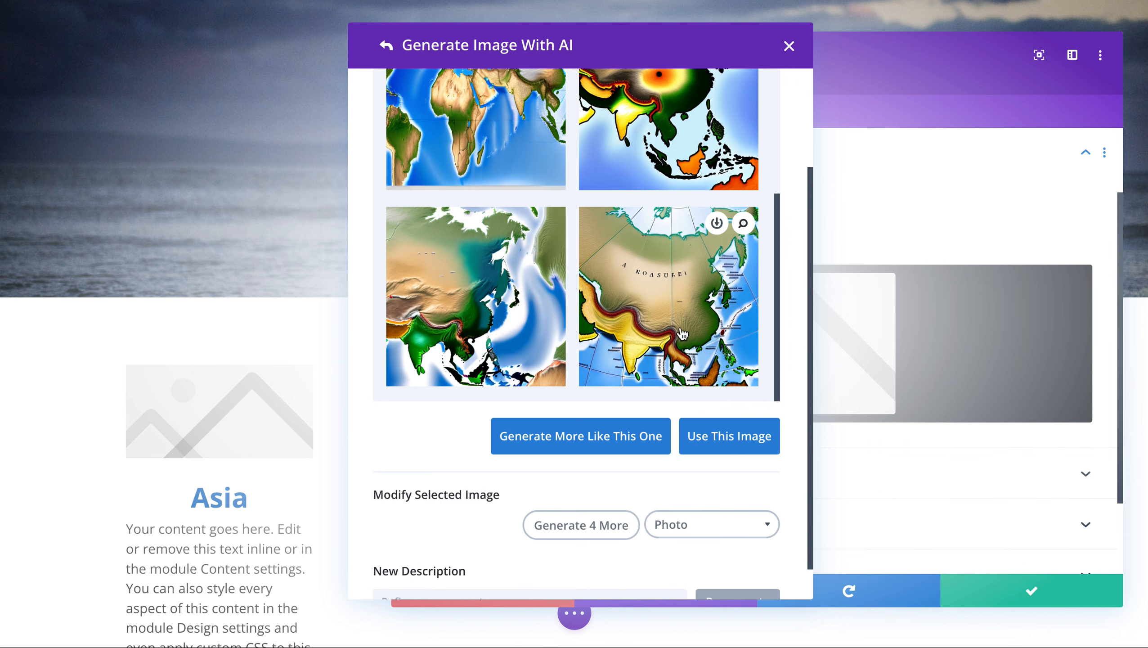
Use the generated map image with the red cup as the blurb's image and save the Blurb module
scroll(683, 334, up, 5)
click(697, 254)
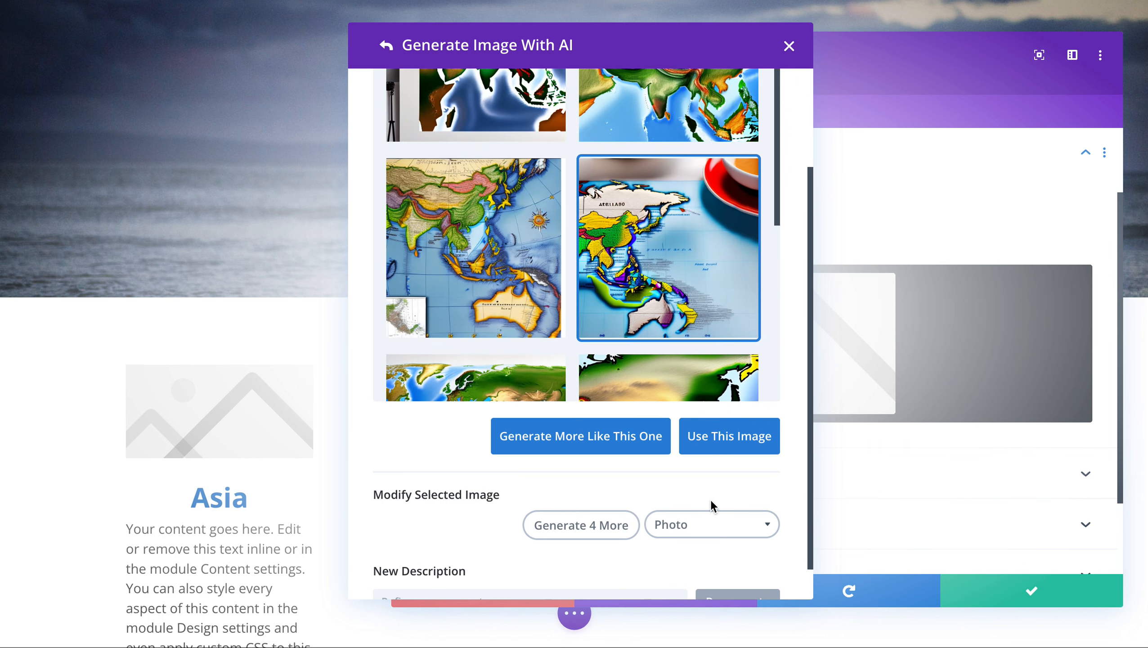
click(715, 431)
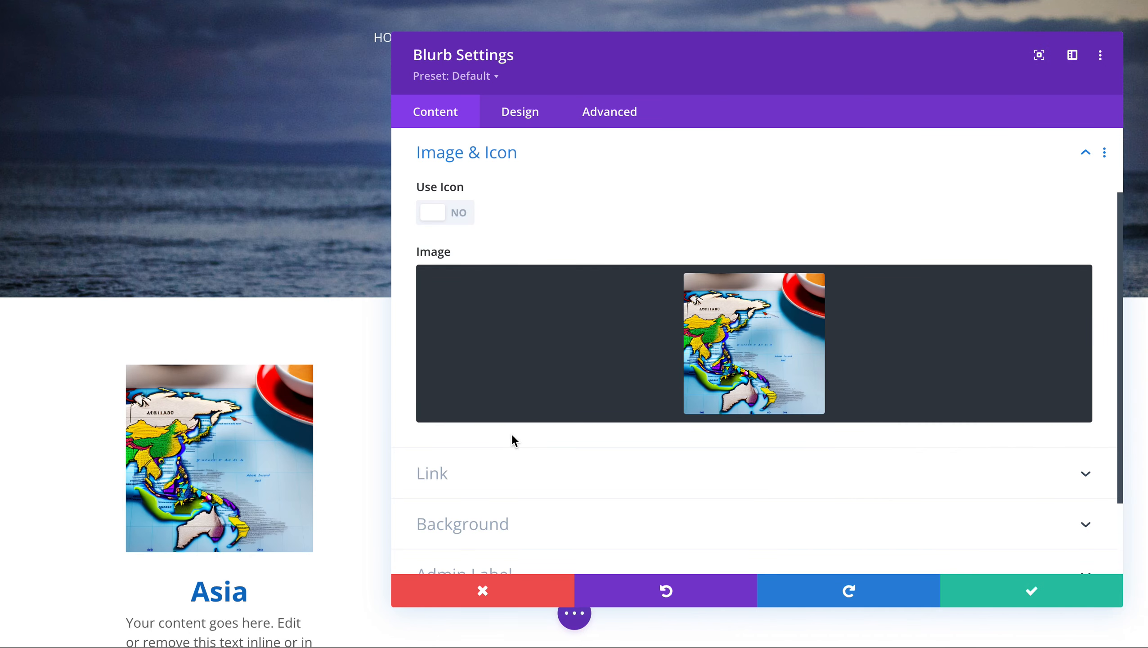
click(1025, 589)
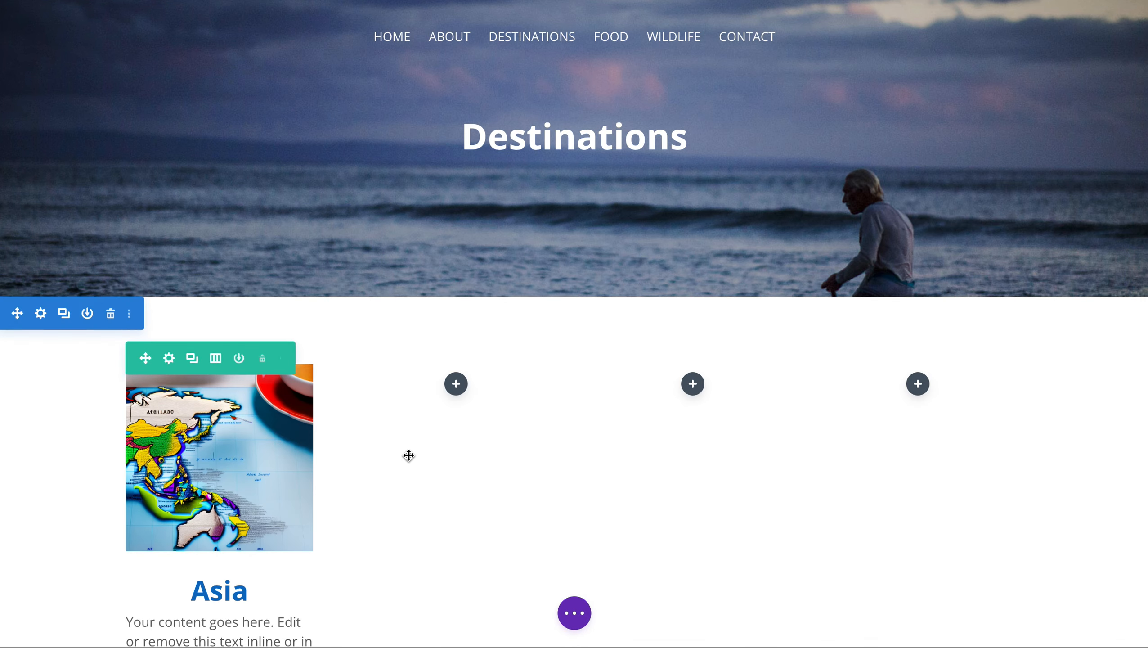
Duplicate the Asia blurb and place copies in the row's three empty columns so that each column holds one
scroll(408, 456, down, 5)
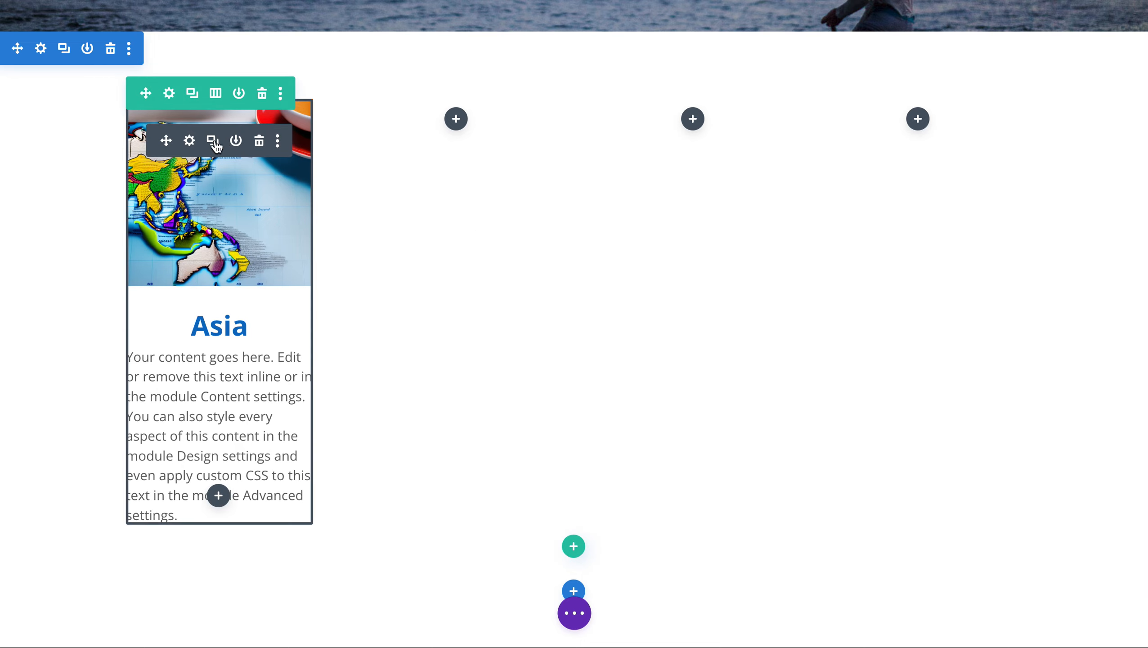
click(212, 141)
drag(333, 123, 889, 45)
click(450, 109)
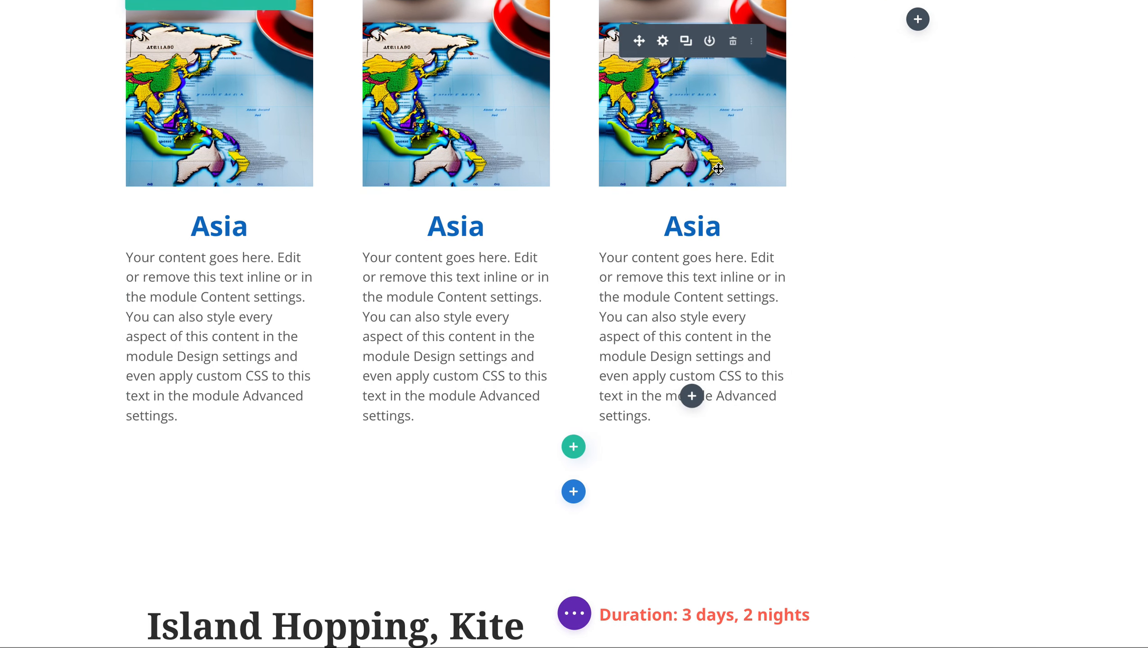
scroll(719, 168, up, 5)
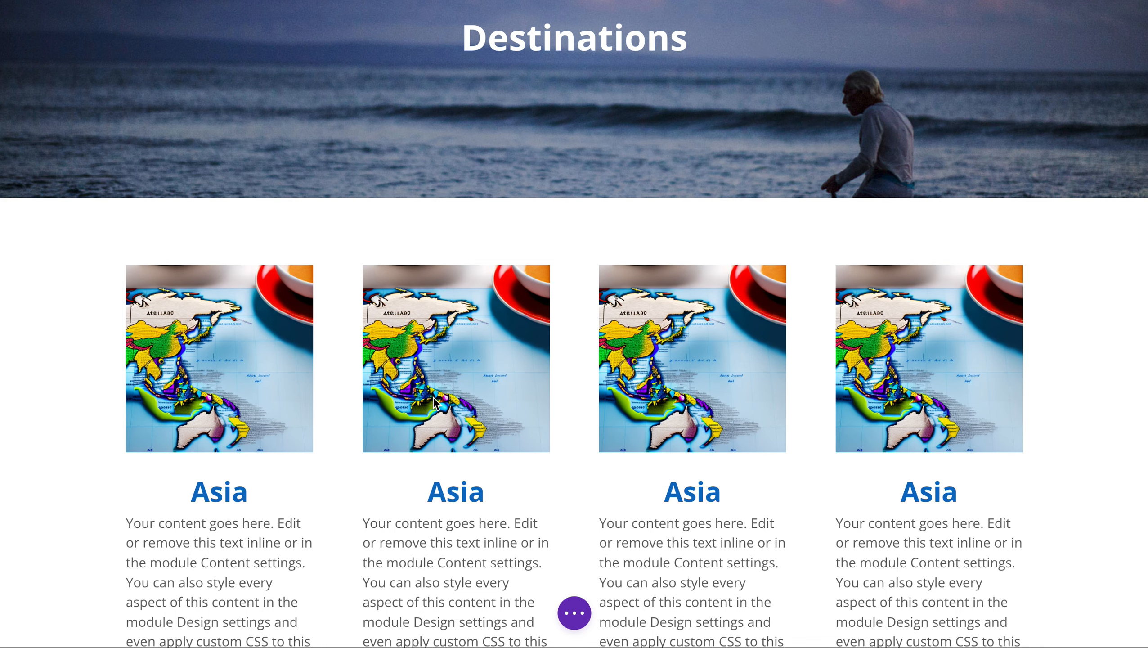
Open the settings of the second column's Asia blurb and change its title to "Africa"
click(426, 308)
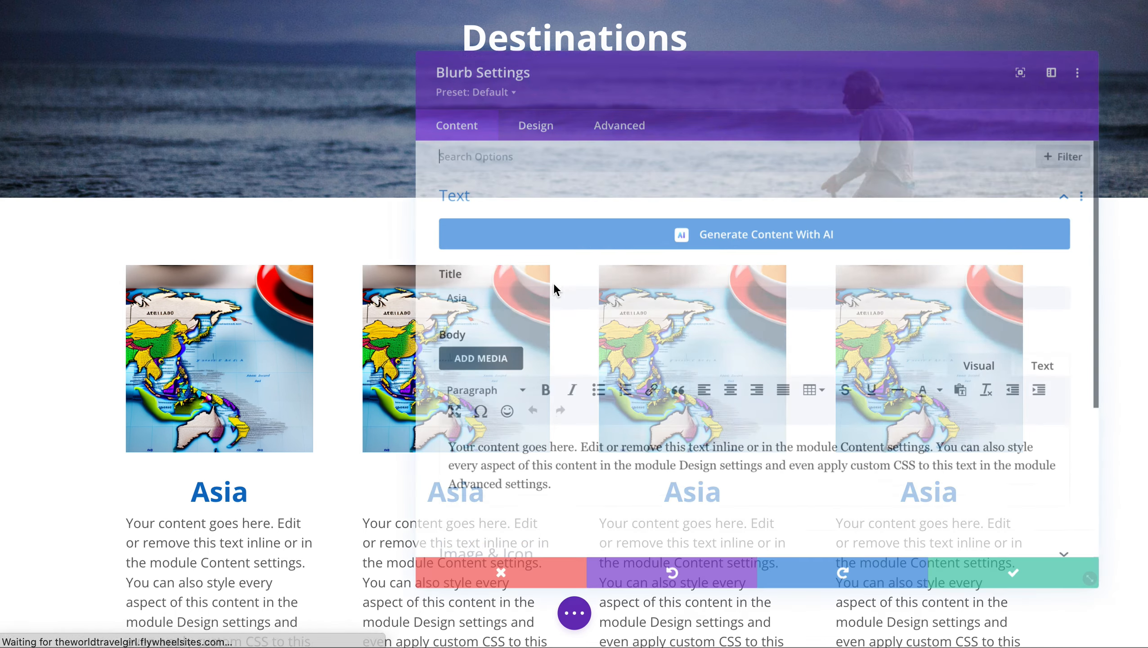
double_click(474, 290)
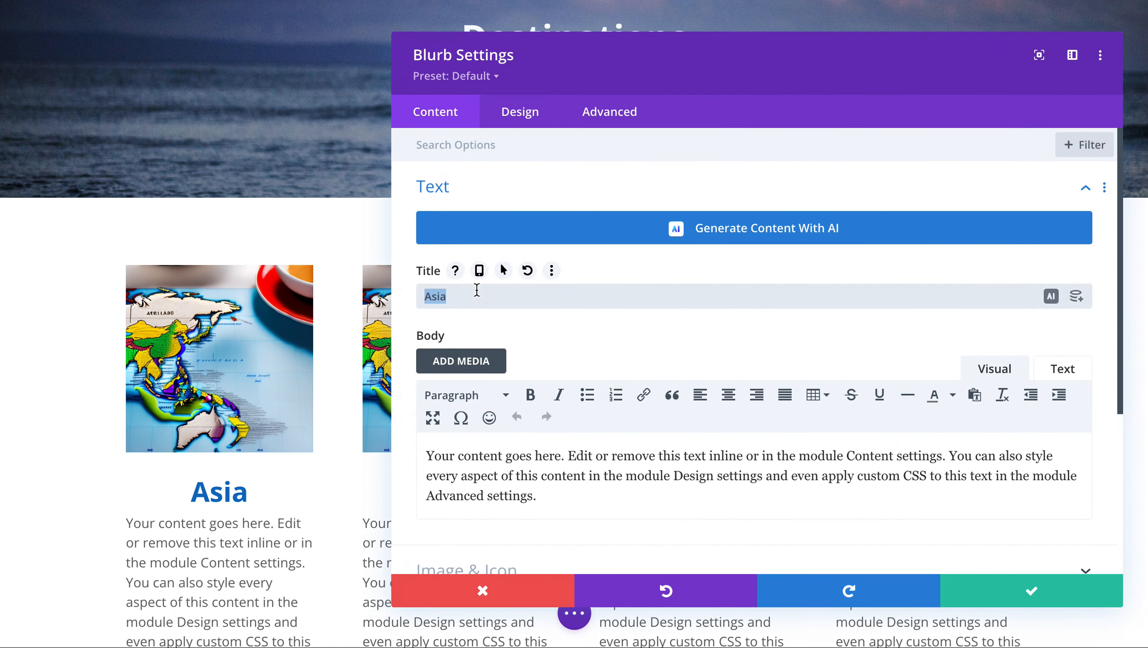
text(Africa)
Generate AI images for the Africa blurb with the description "map of africa" at a size of 525 by 525
scroll(535, 357, down, 5)
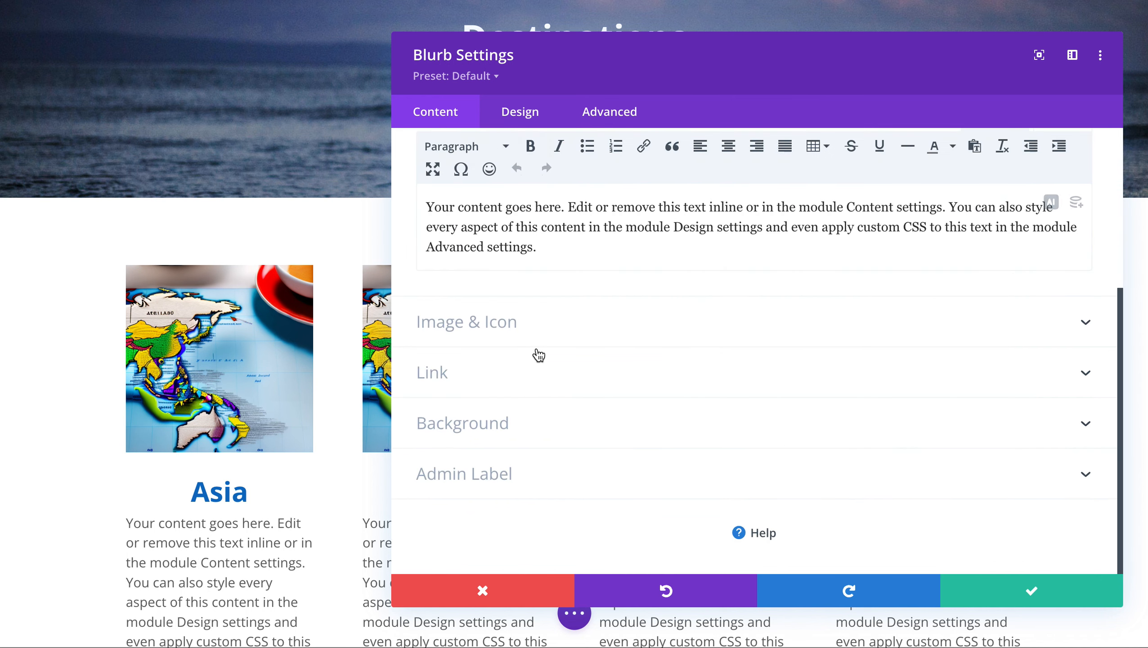
click(477, 323)
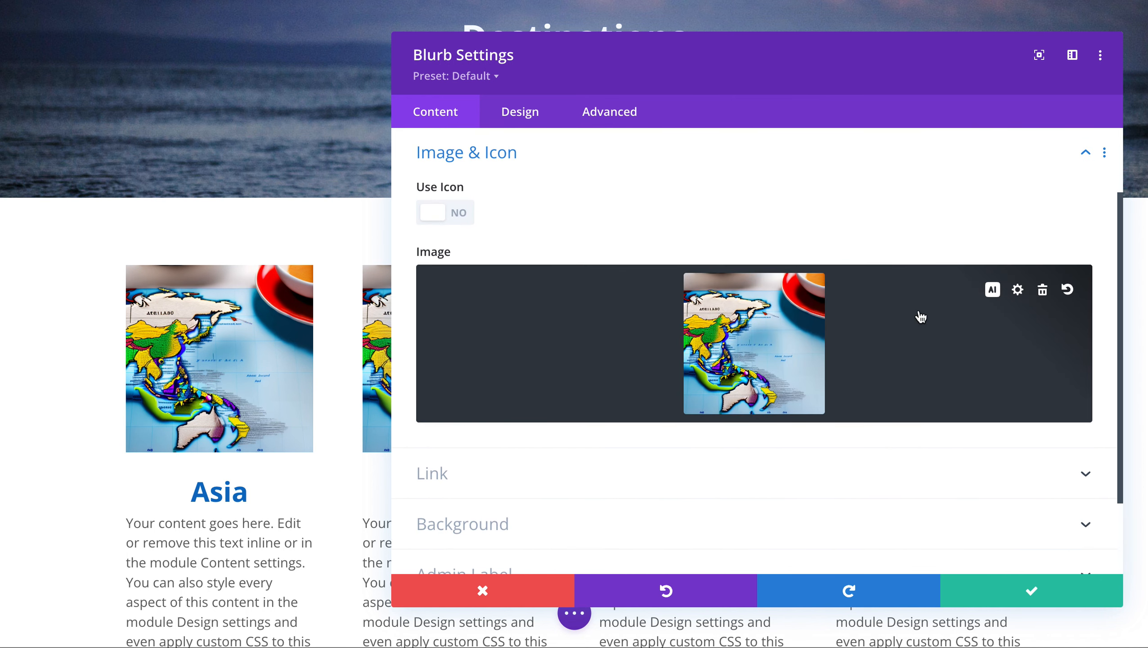
click(992, 289)
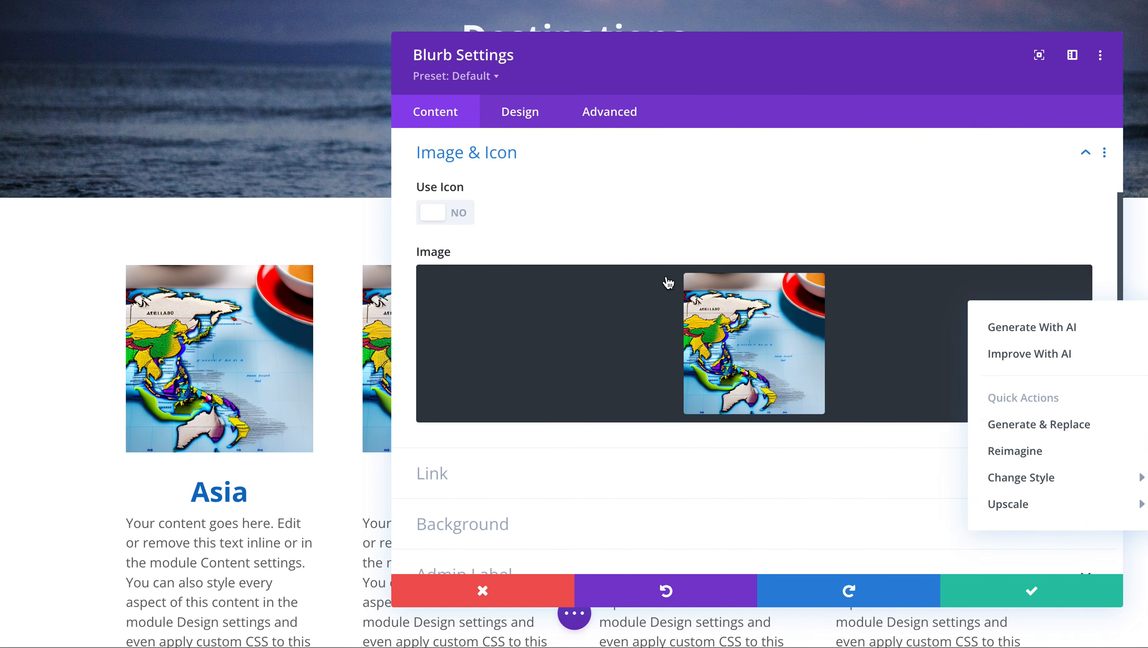
click(991, 326)
click(430, 206)
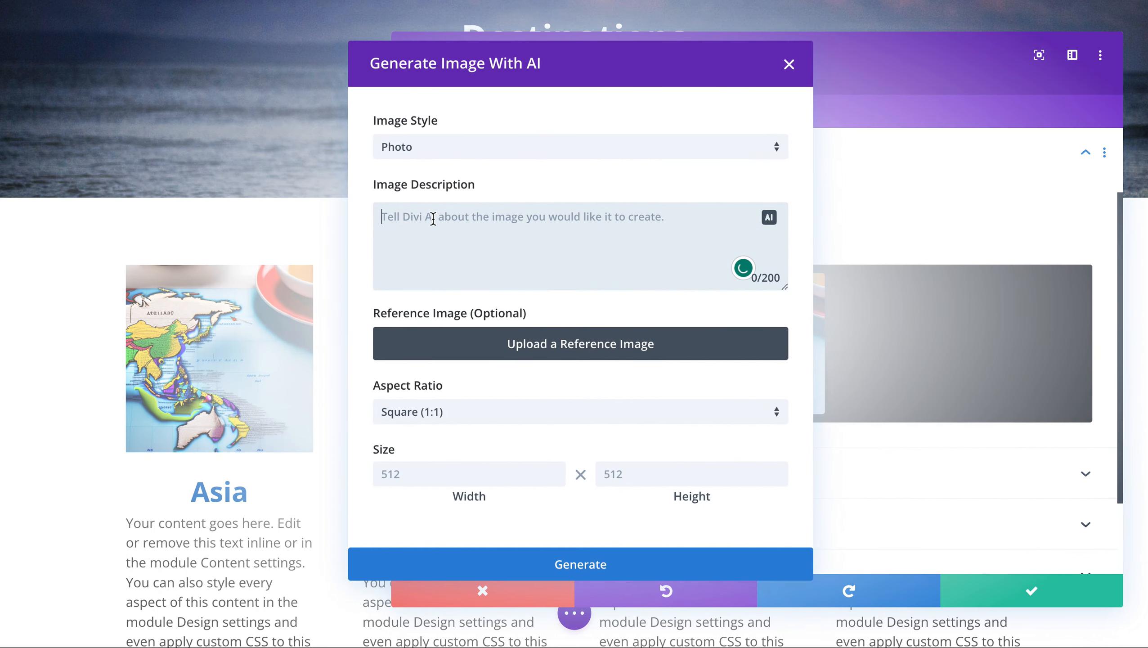
text(map of africa)
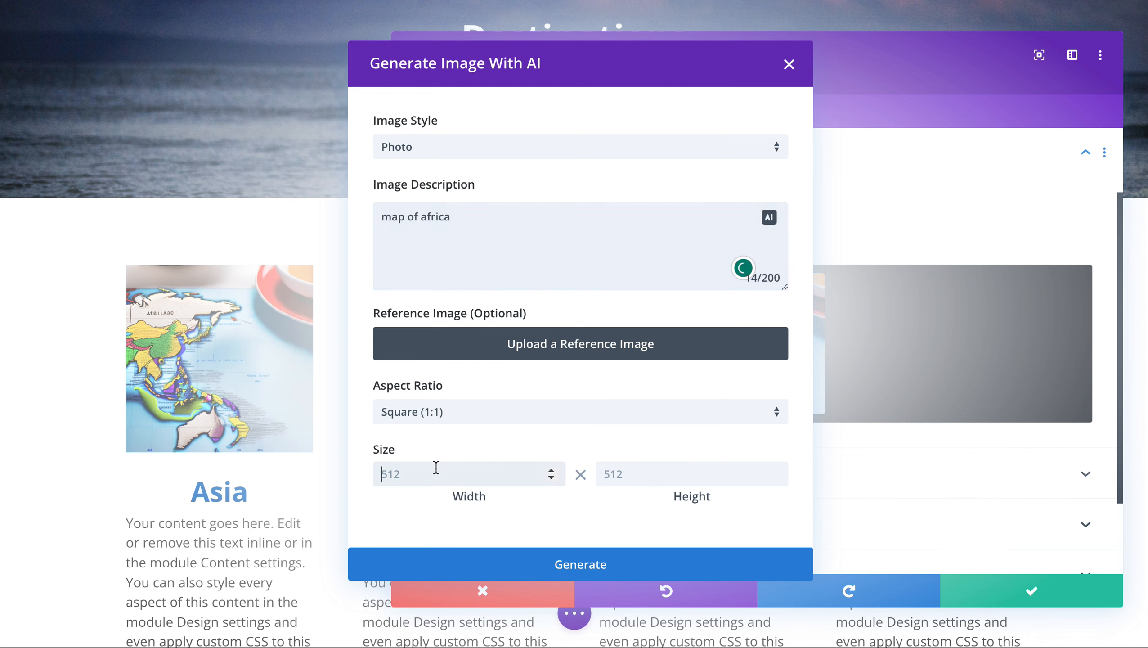
text(525)
click(522, 564)
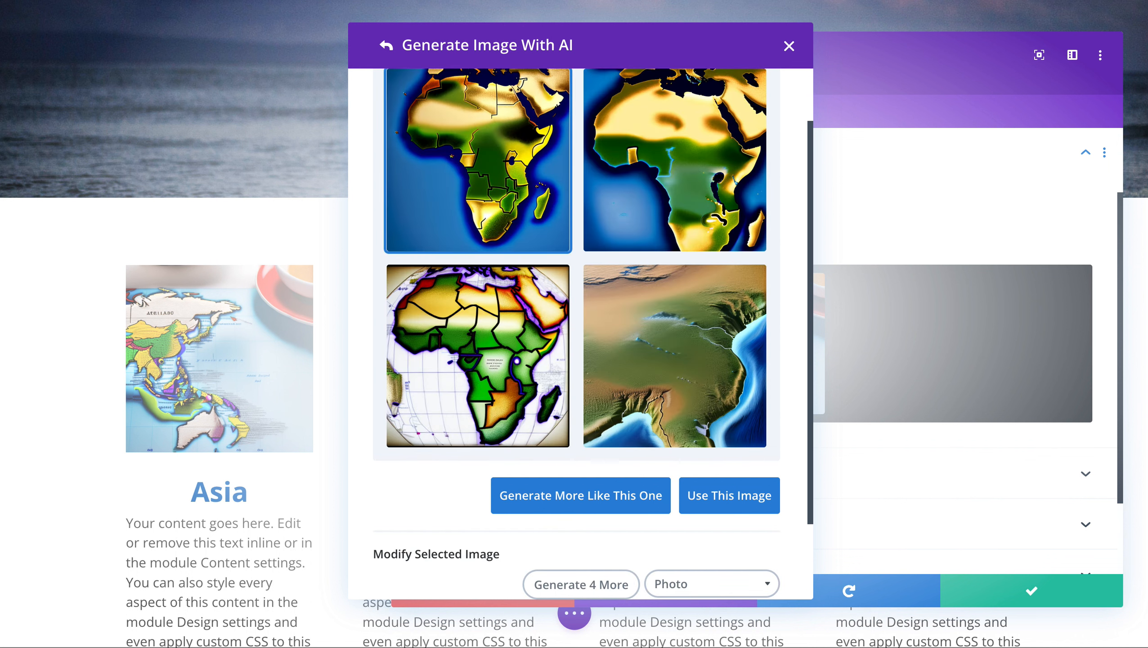
Use the generated Africa map with multicoloured countries and a white ocean as the blurb's image and save the module
scroll(511, 418, down, 1)
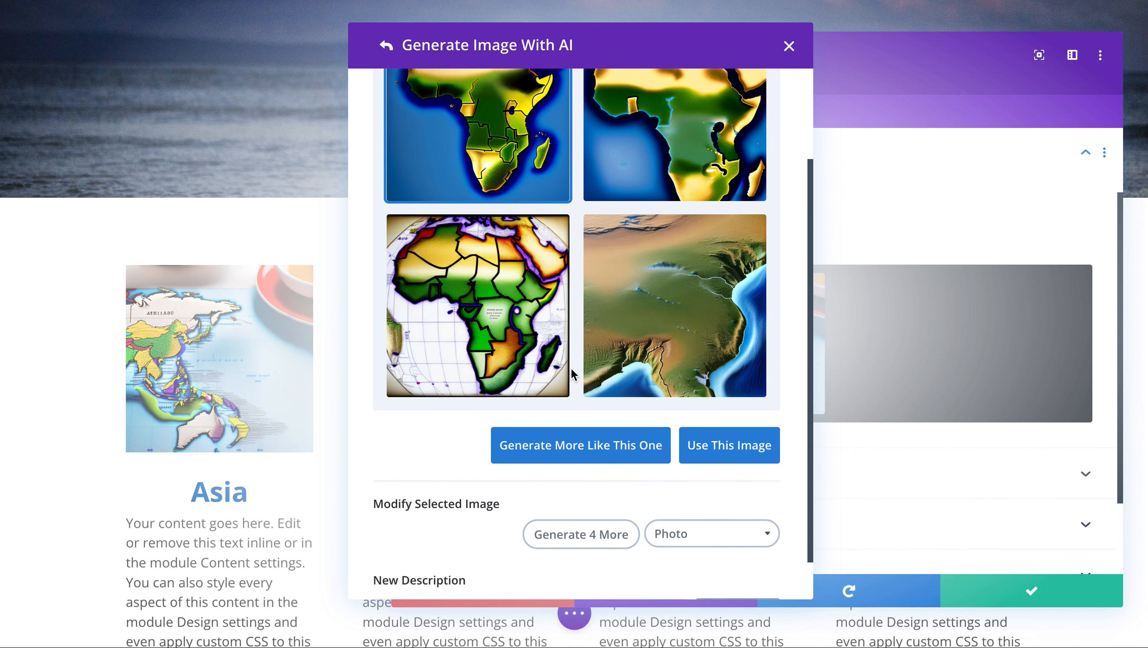
scroll(572, 374, up, 1)
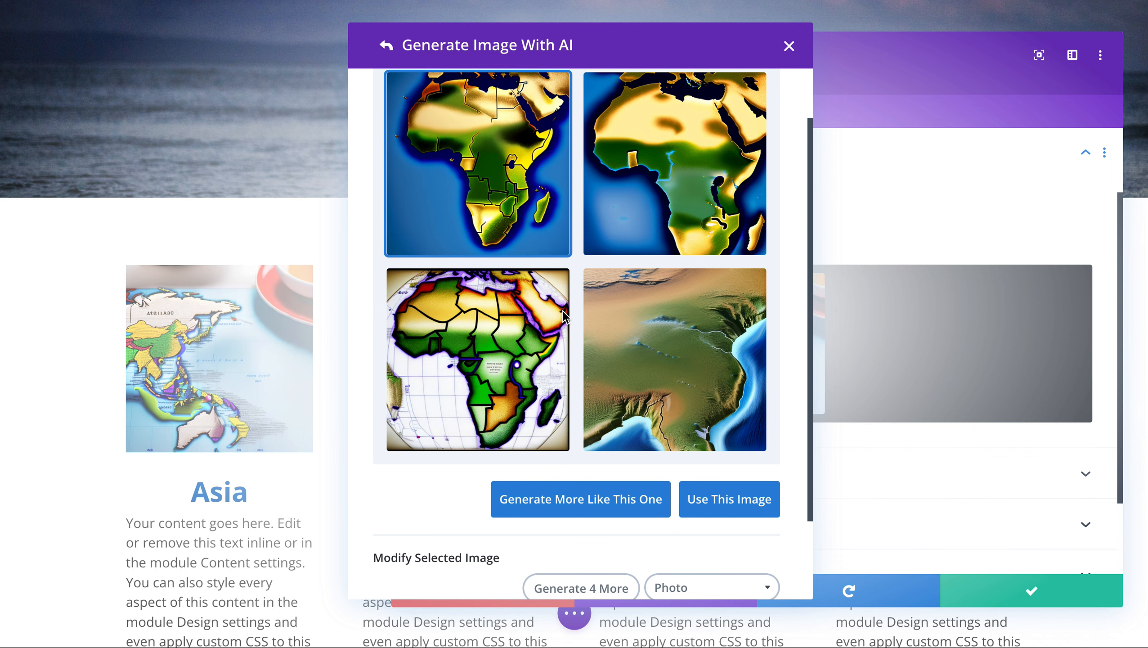
click(493, 330)
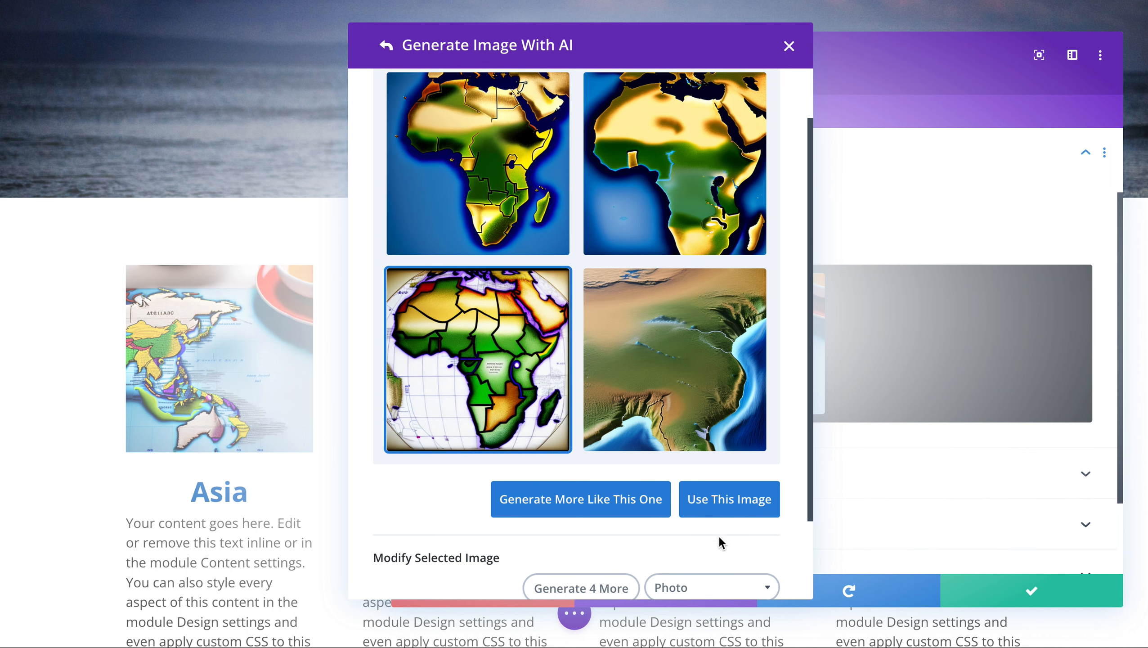
click(728, 499)
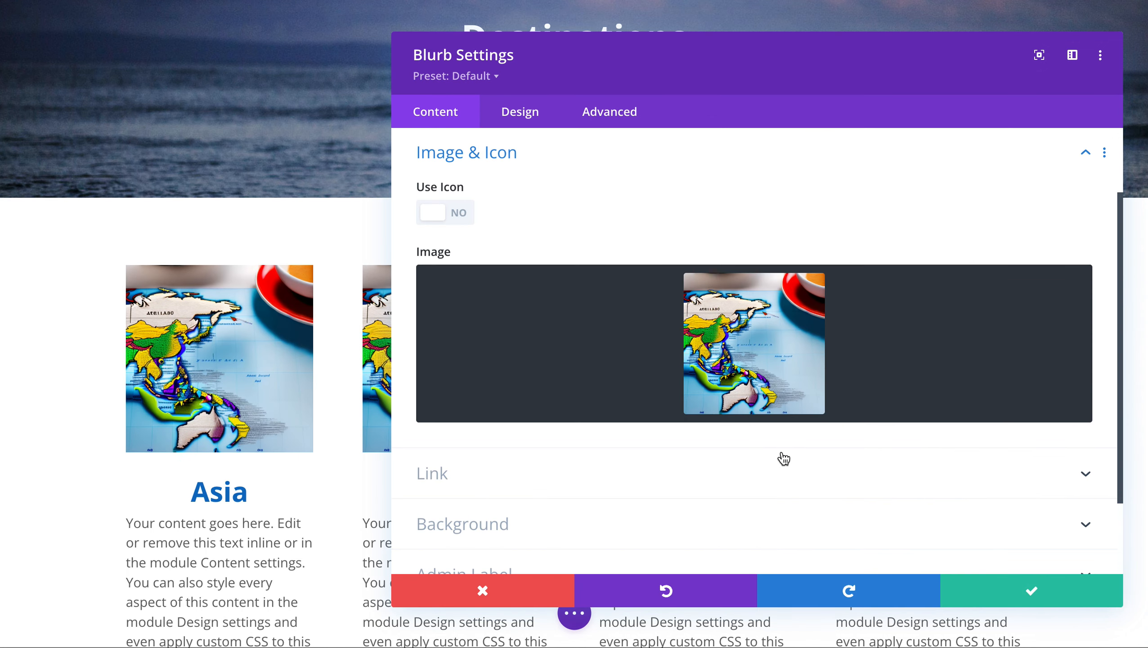
click(1003, 592)
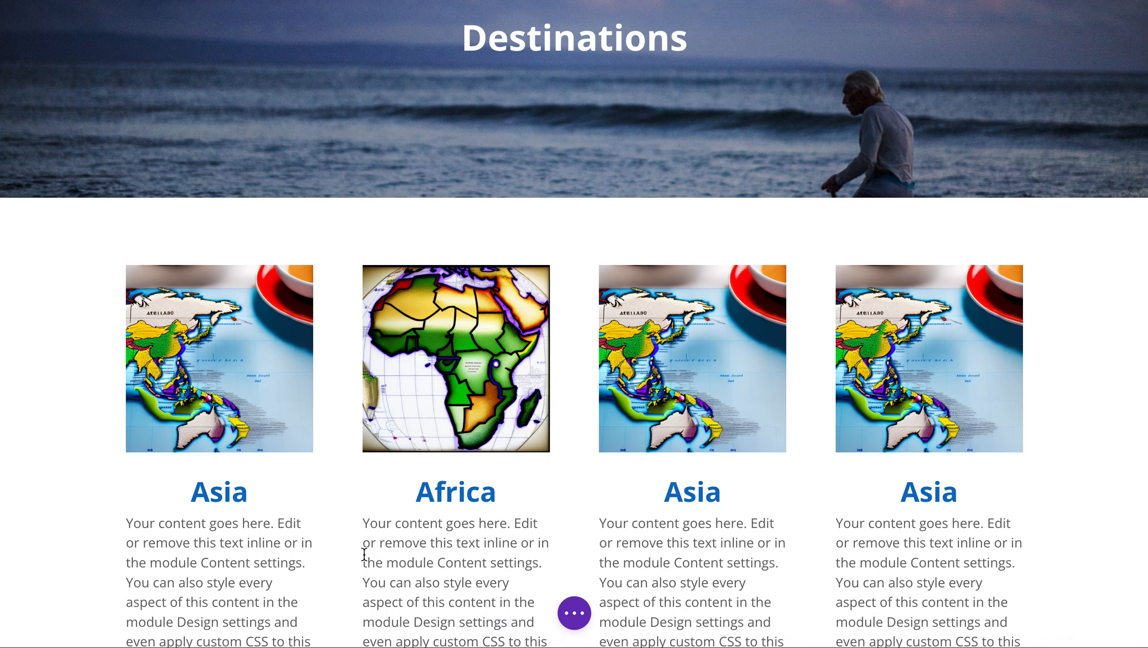
Open the settings of the third column's Asia blurb and change its title to "North America"
click(658, 303)
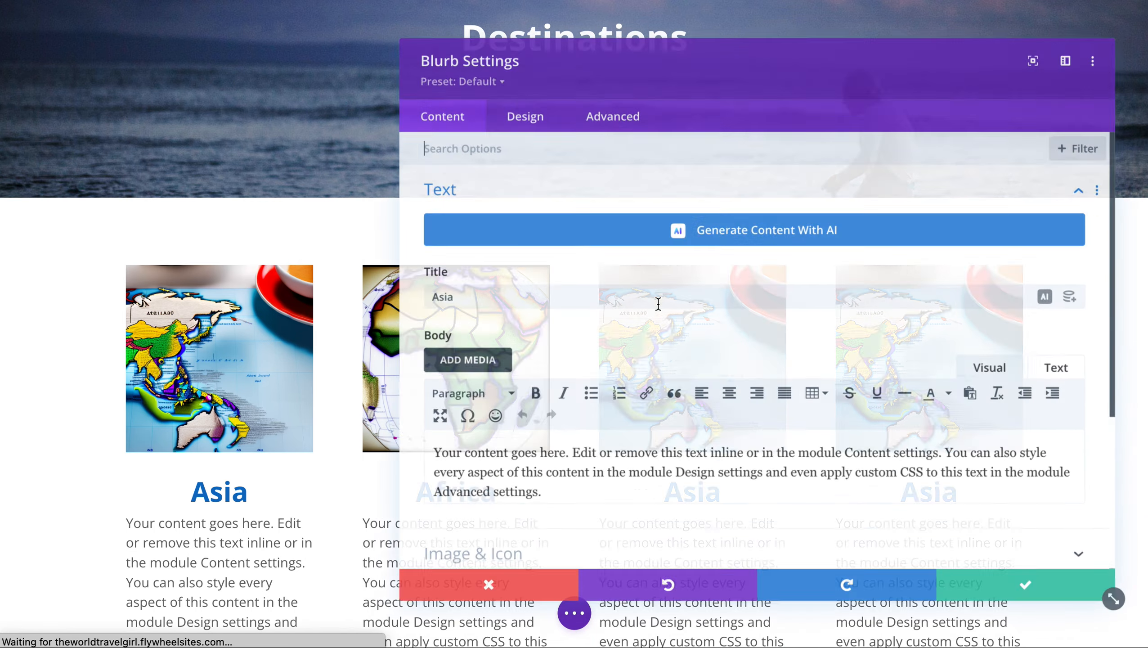
double_click(559, 296)
text(North America)
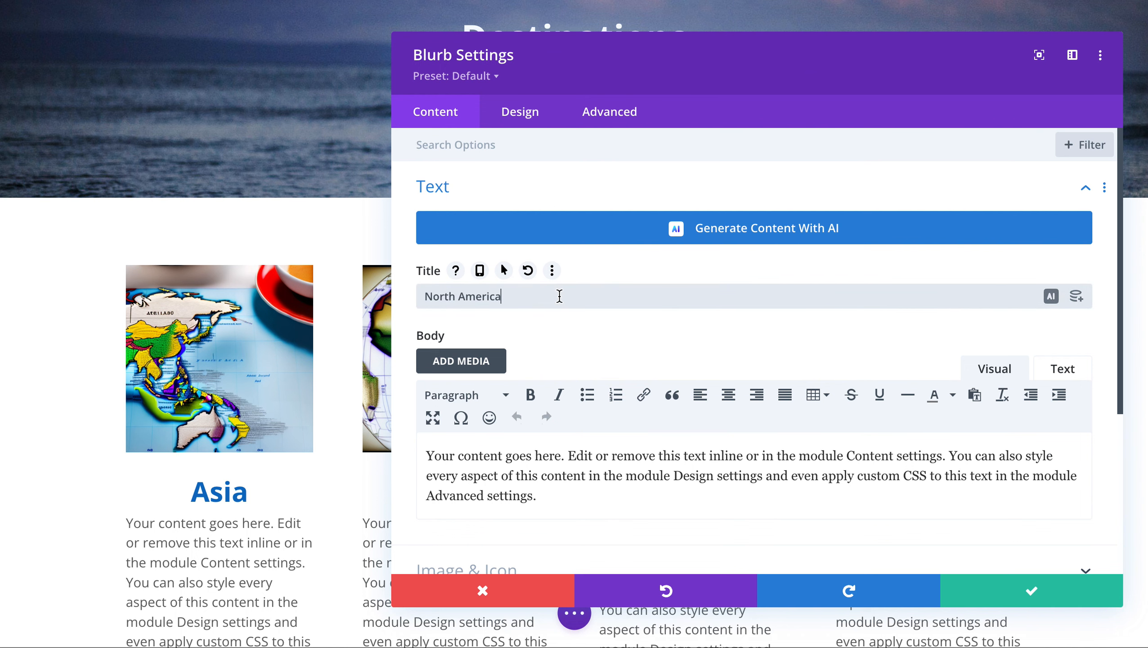
Generate AI images for the North America blurb with the description "map of North America" at a size of 525 by 525
click(584, 548)
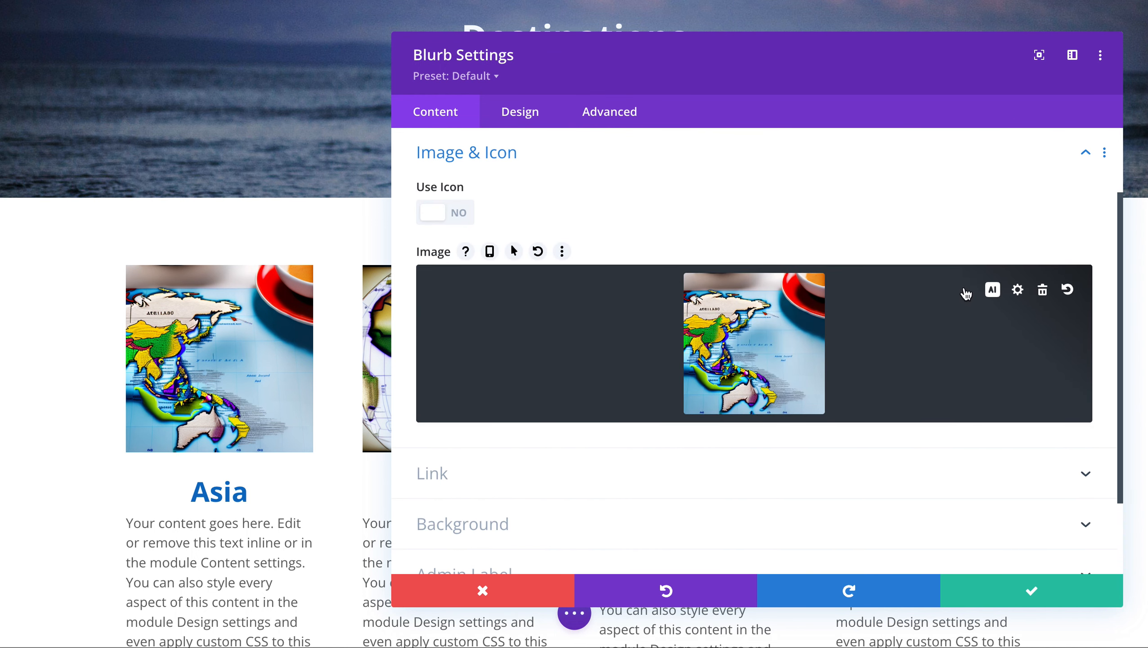
click(992, 289)
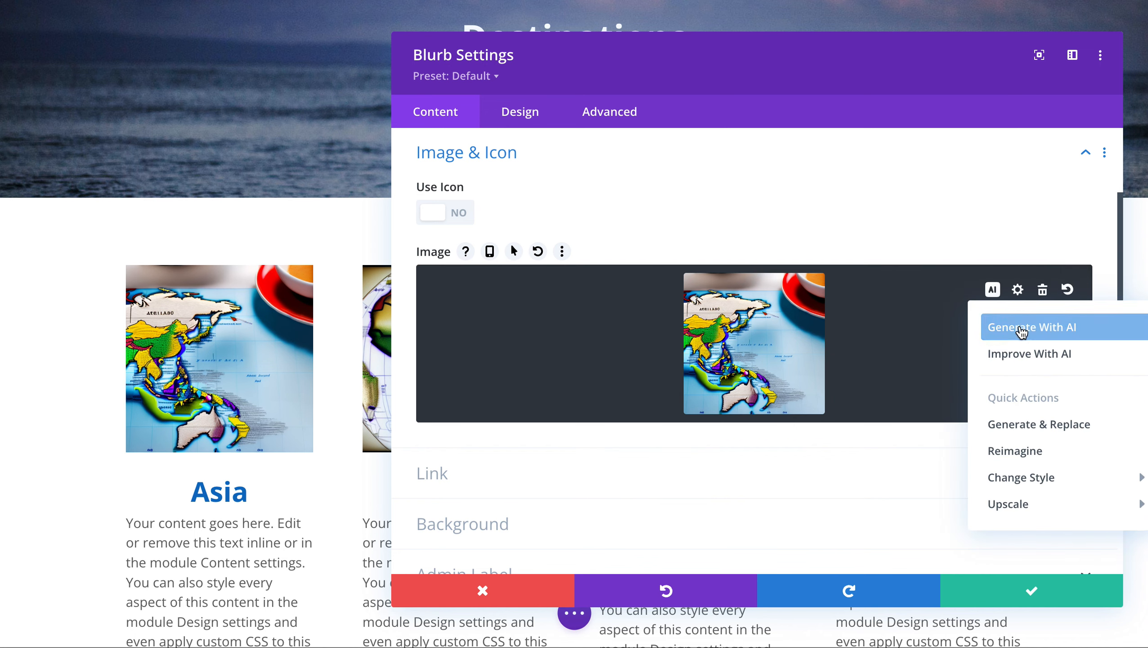
click(1022, 332)
click(392, 255)
text(map )
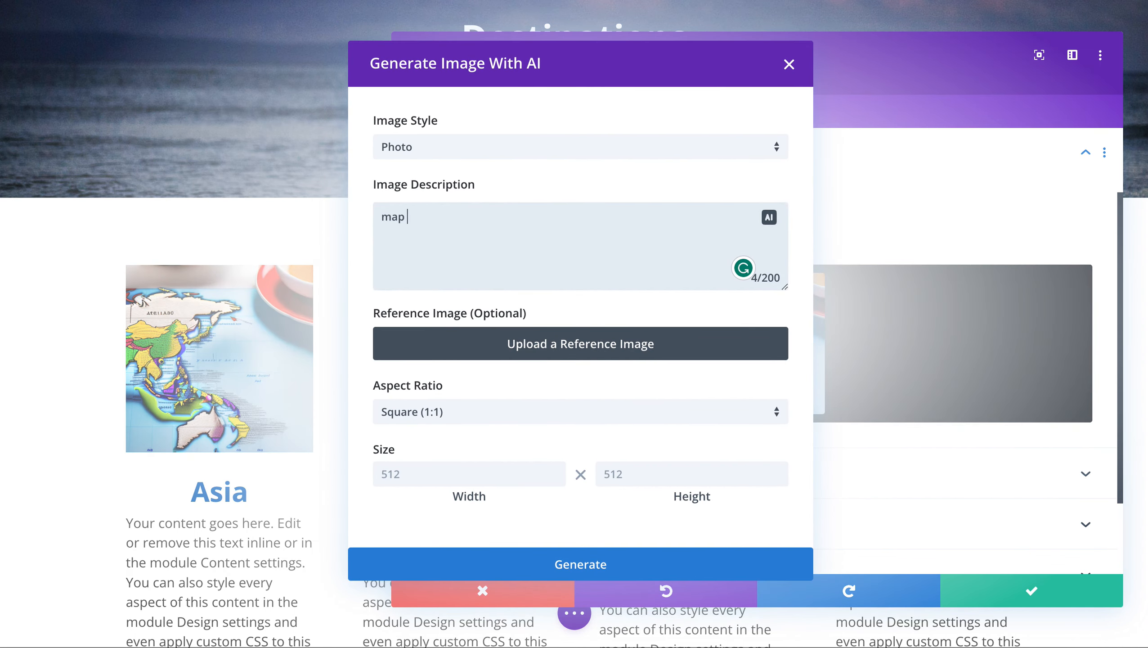
text(of North America)
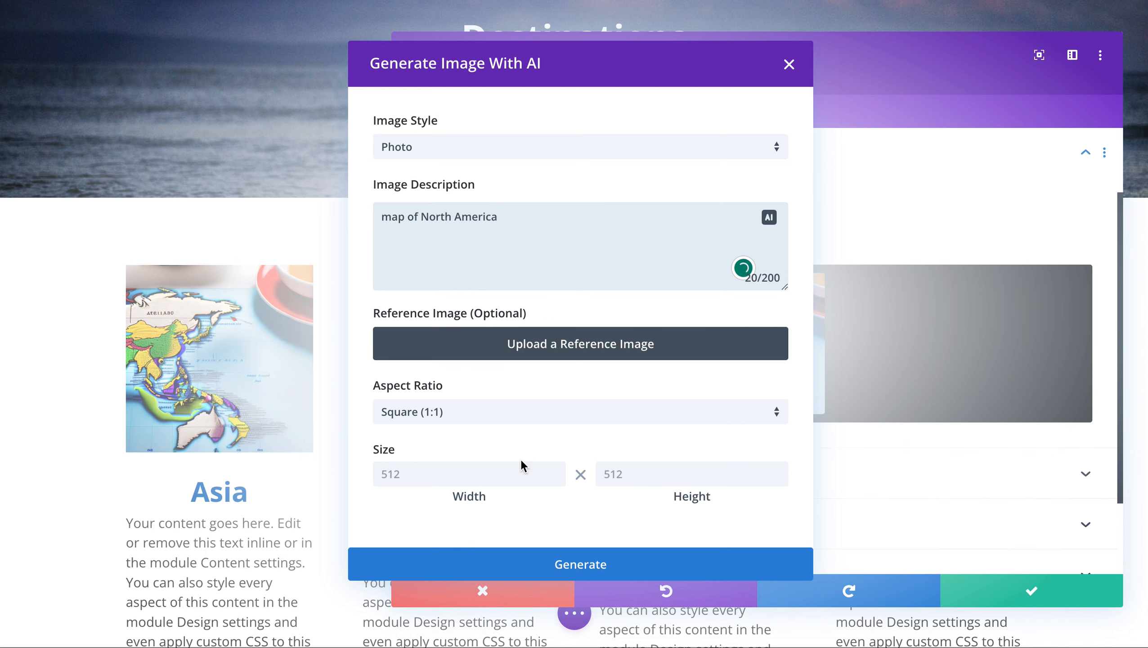
click(489, 477)
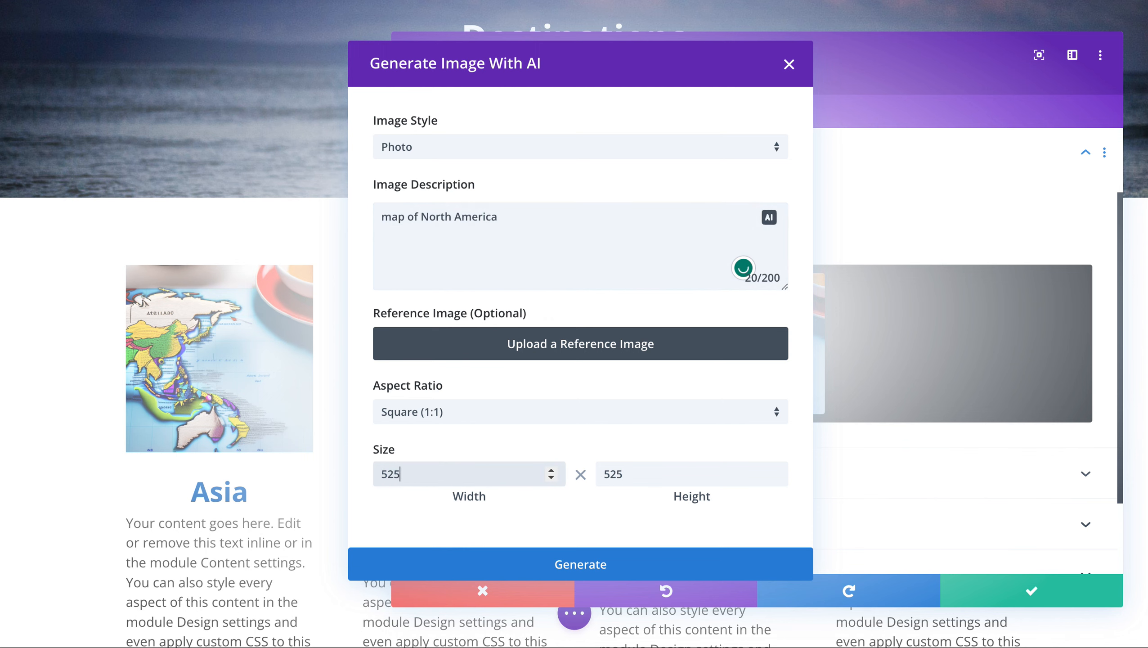
click(570, 554)
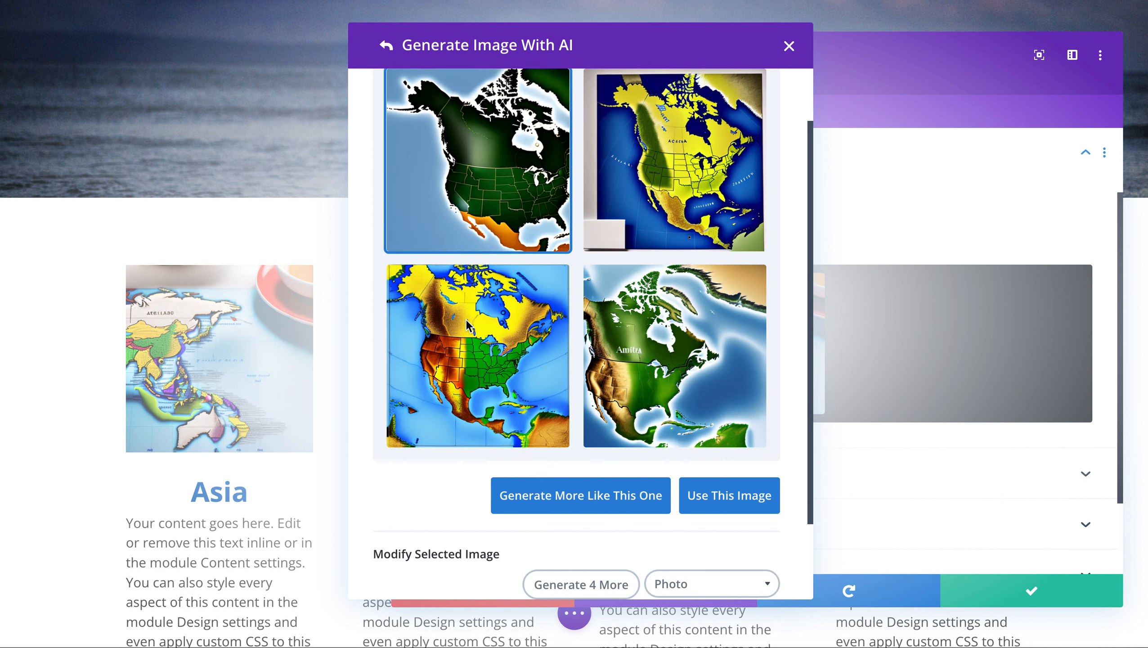
Use the generated North America map with yellow Canada and a light blue ocean as the blurb's image and save the module
click(476, 345)
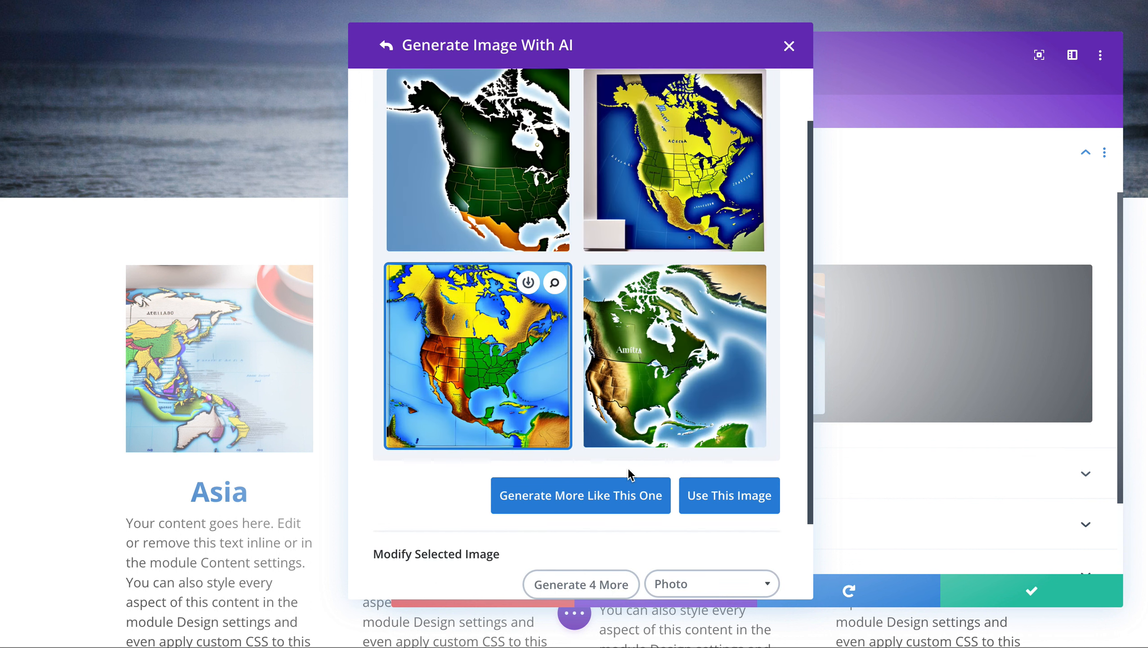
click(724, 515)
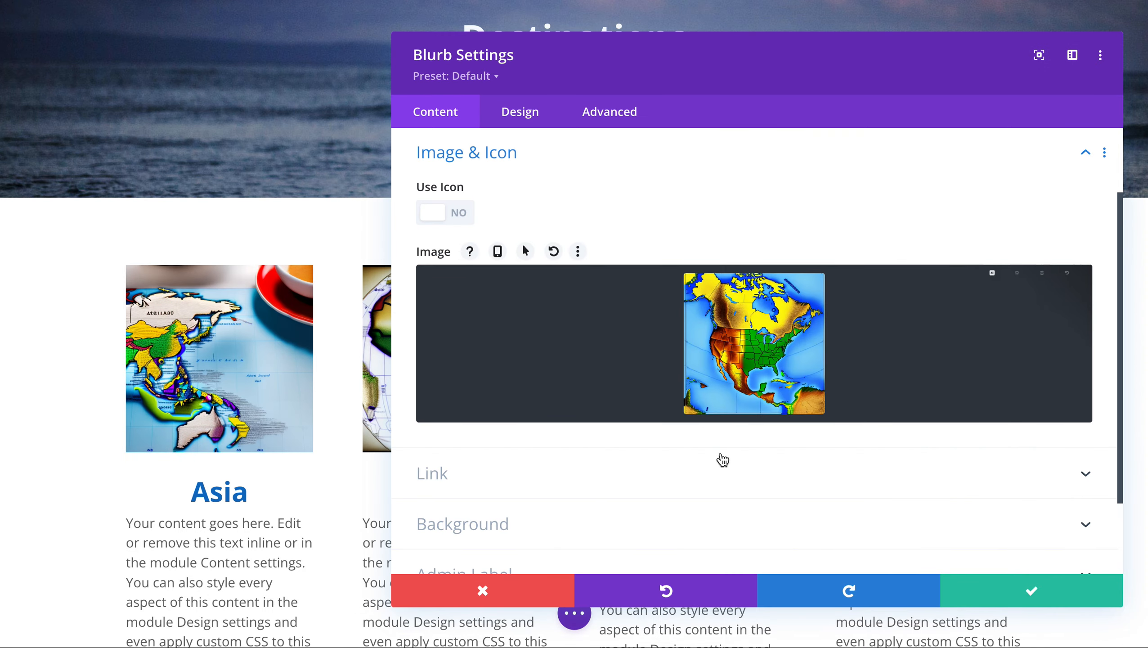
click(988, 591)
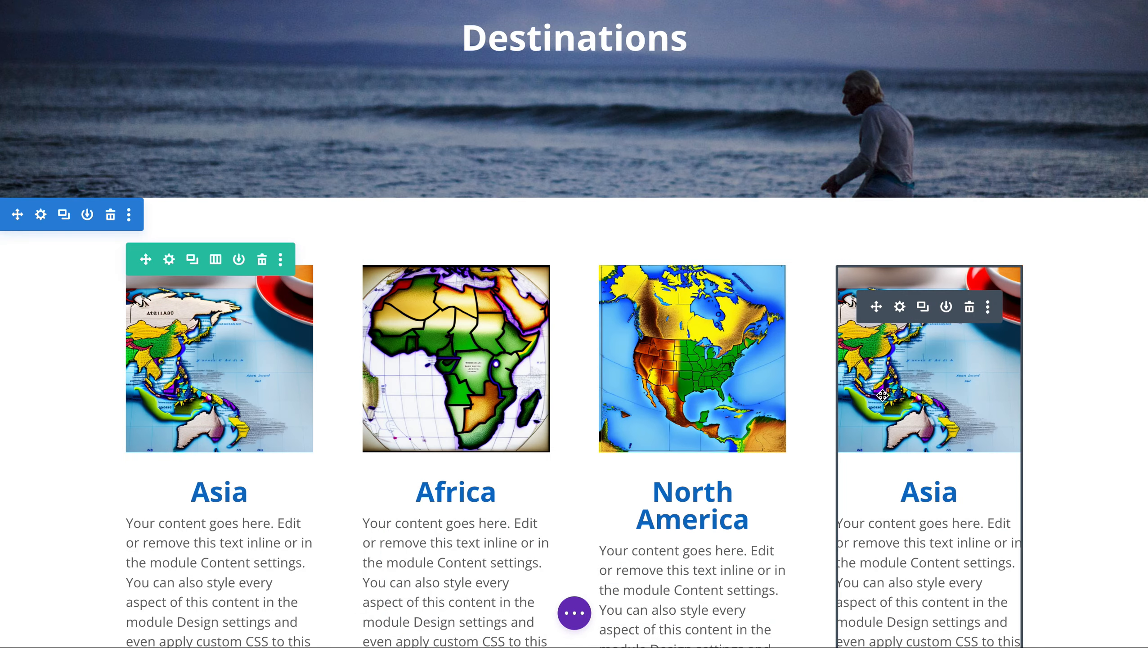
Open the settings of the fourth column's Asia blurb and change its title to "South America"
click(899, 307)
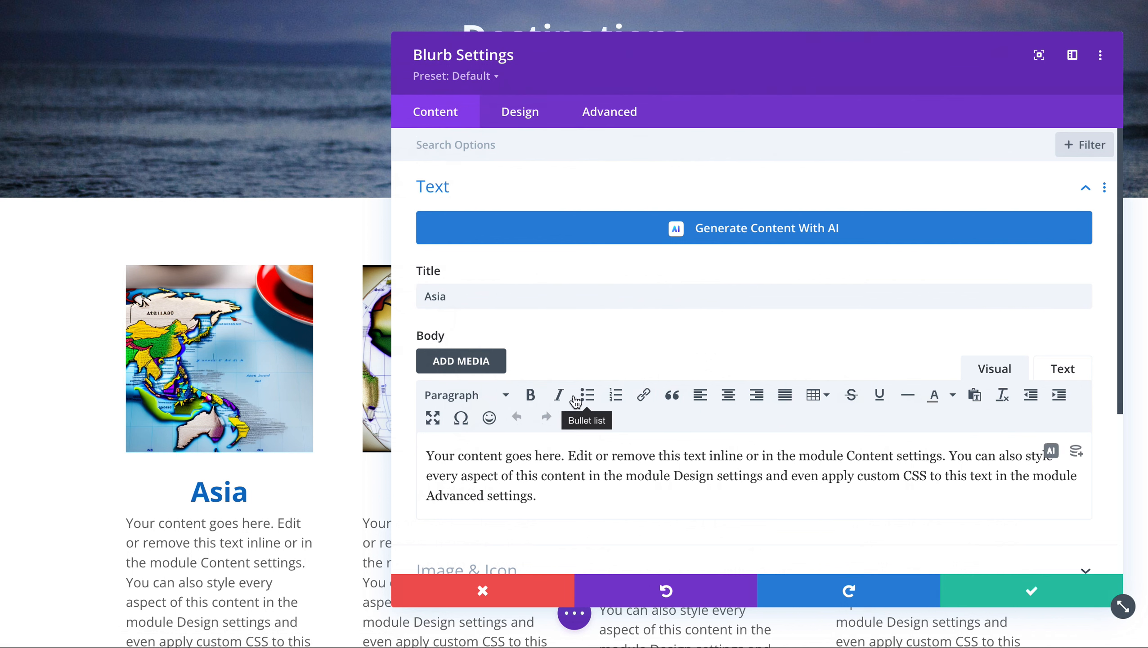
double_click(576, 304)
text(South America)
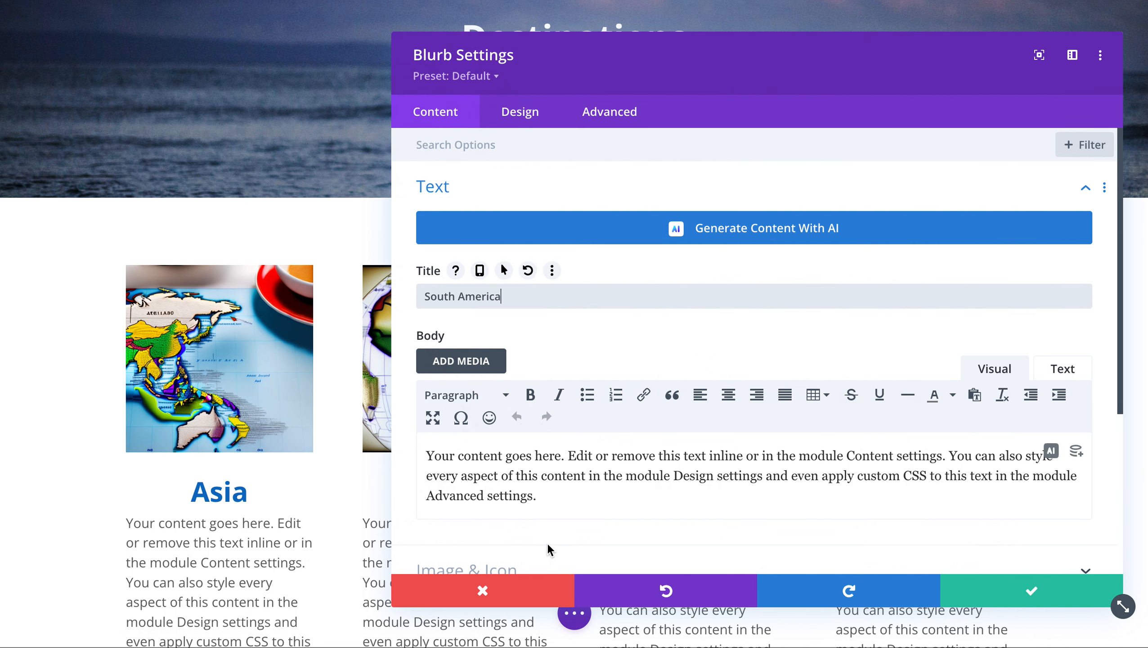
Generate AI images for the South America blurb with the description "map of South America" and a custom square size
scroll(546, 542, down, 2)
click(521, 521)
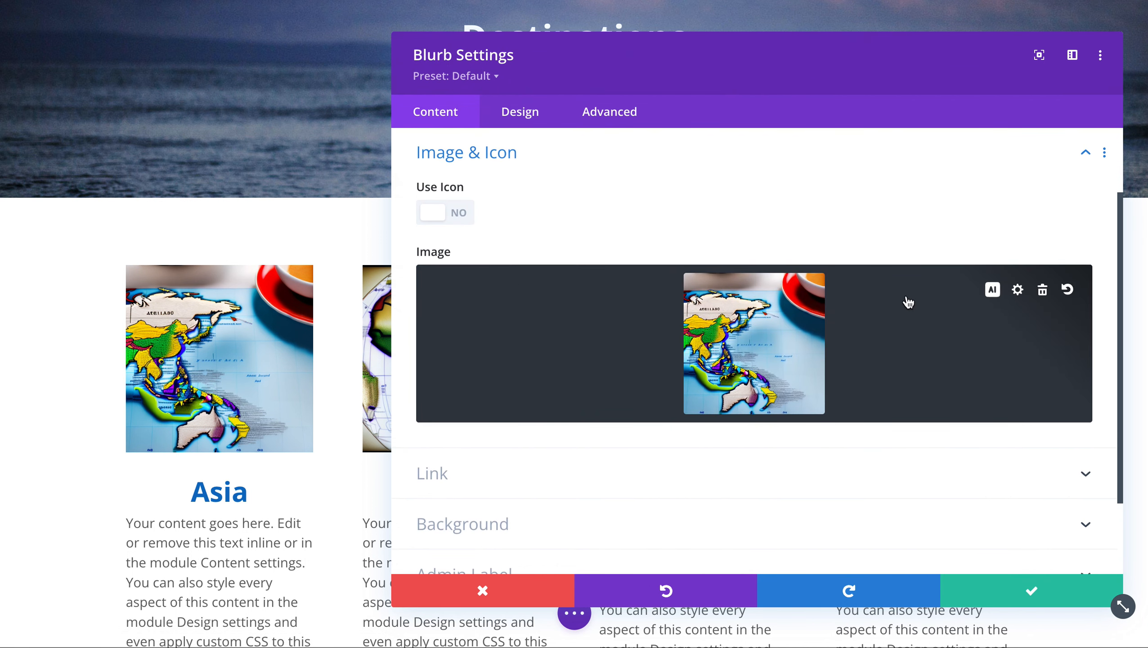
click(992, 294)
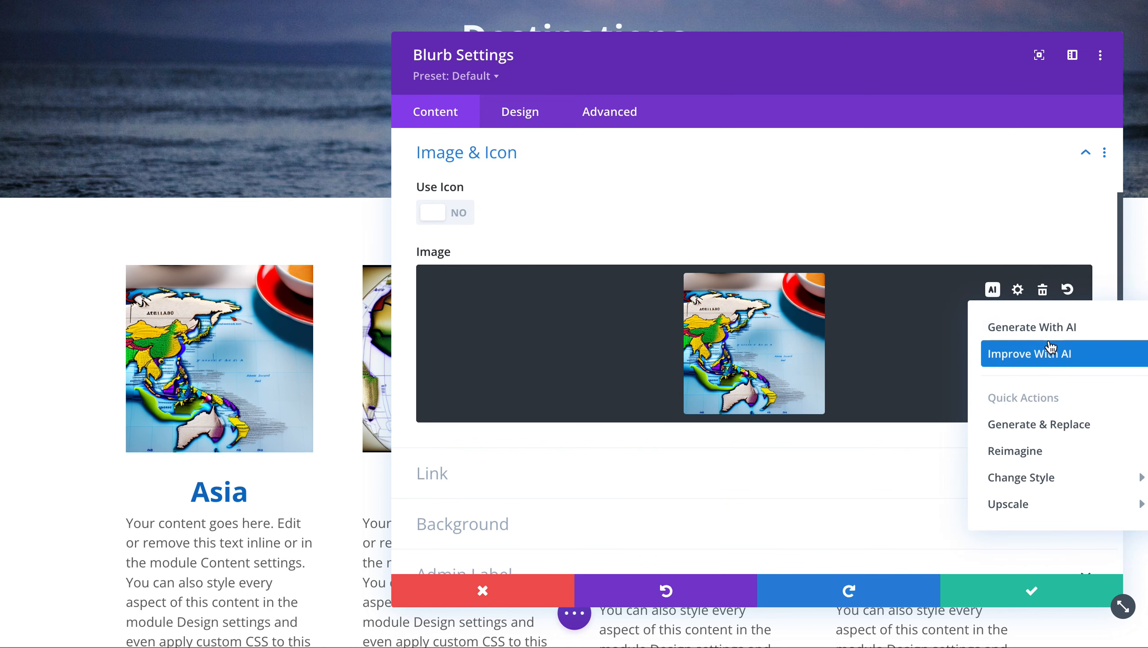
click(997, 326)
click(619, 252)
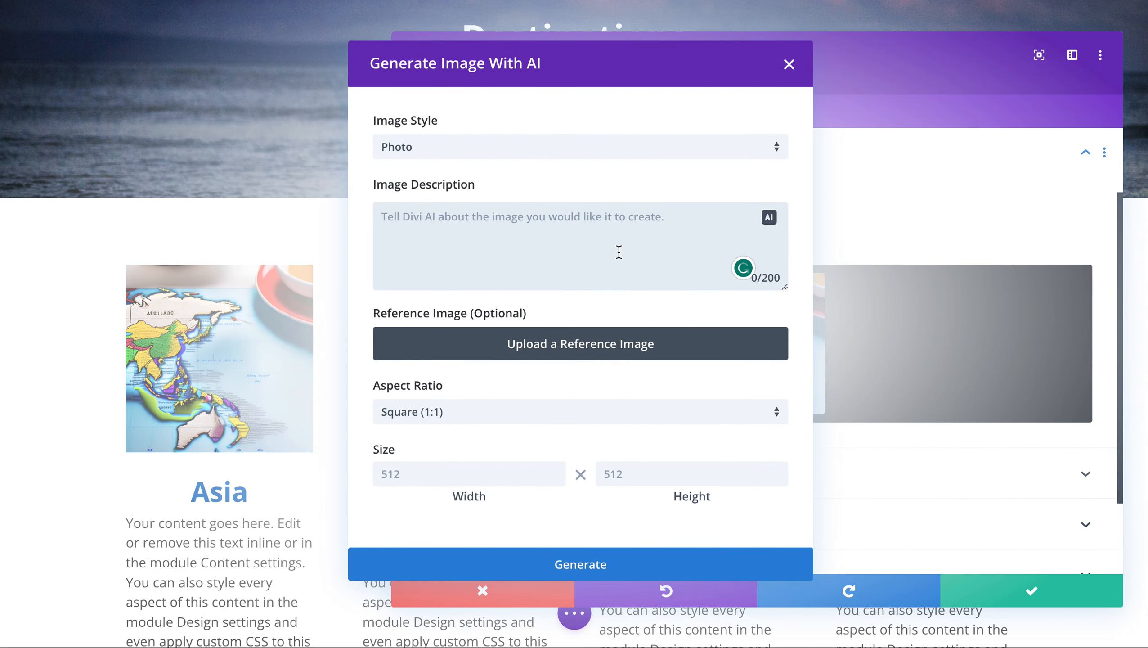
text(map of South America)
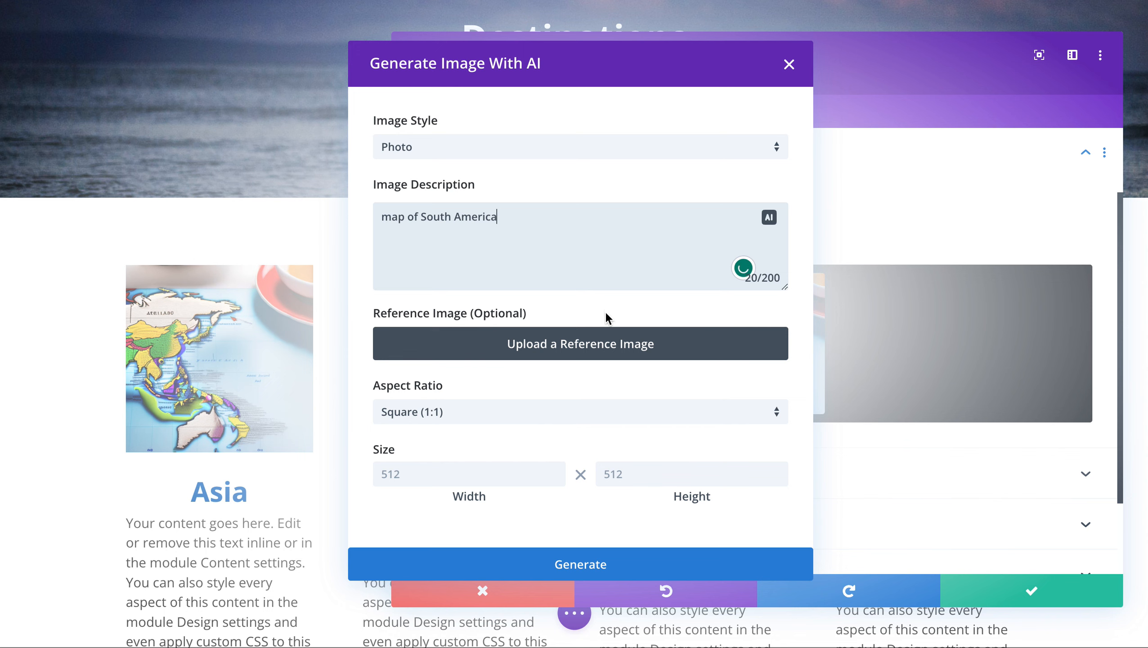
click(501, 480)
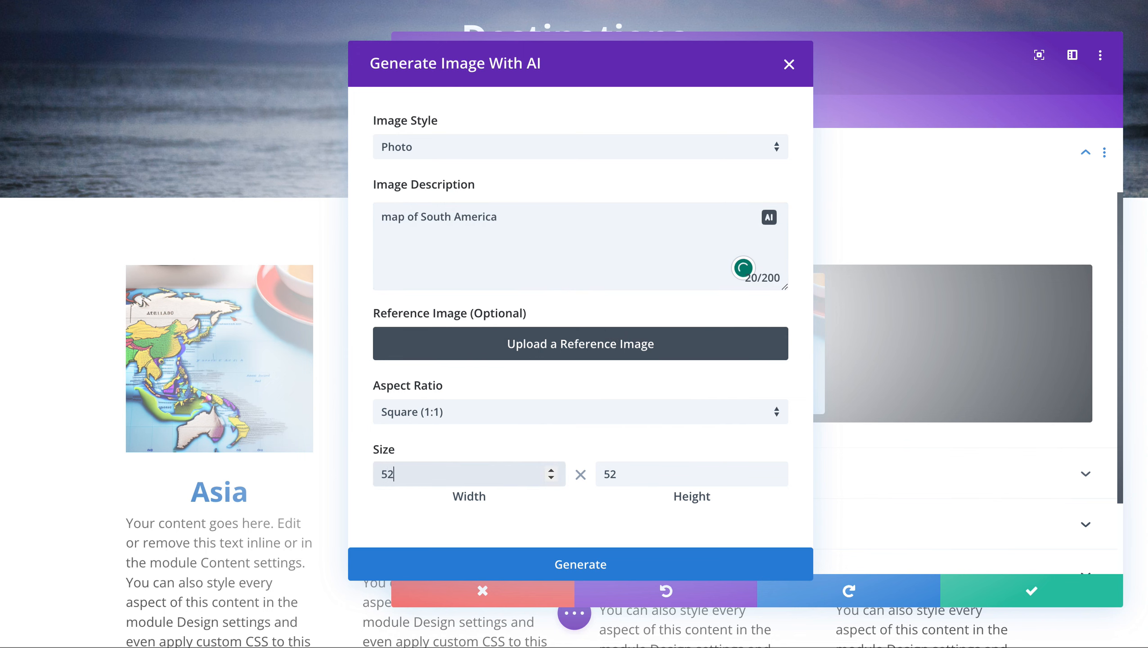
click(661, 562)
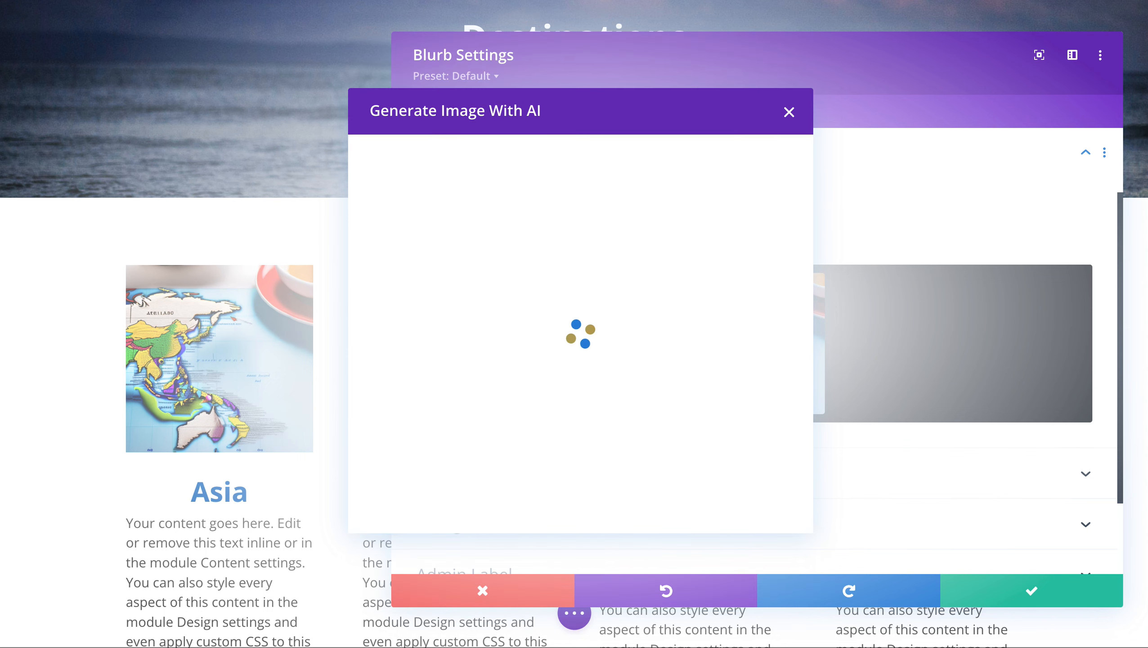